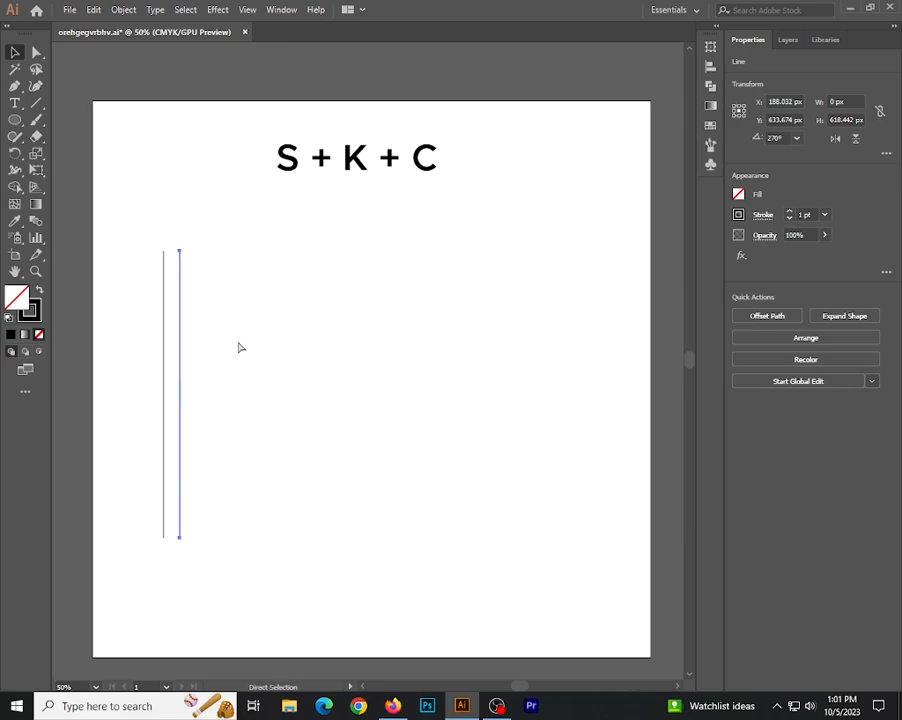
Repeat the line's copy transform until twelve evenly spaced vertical lines stand side by side.
{"action": "key", "text": "ctrl+d"}
{"action": "key", "text": "ctrl+d"}
{"action": "key", "text": "ctrl+d"}
{"action": "key", "text": "ctrl+d"}
{"action": "key", "text": "ctrl+d"}
{"action": "key", "text": "ctrl+d"}
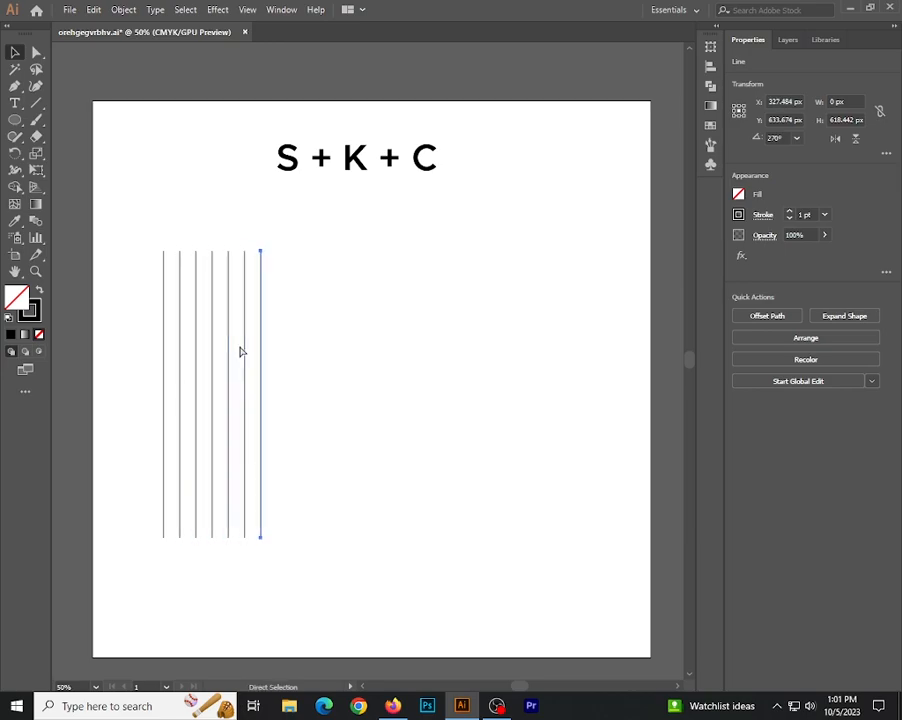
{"action": "key", "text": "ctrl+d"}
{"action": "key", "text": "ctrl+d"}
{"action": "key", "text": "ctrl+d"}
{"action": "key", "text": "ctrl+d"}
Group all twelve vertical lines and move the group toward the middle of the artboard.
{"action": "key", "text": "v"}
{"action": "left_click_drag", "start_coordinate": [134, 313], "coordinate": [382, 362]}
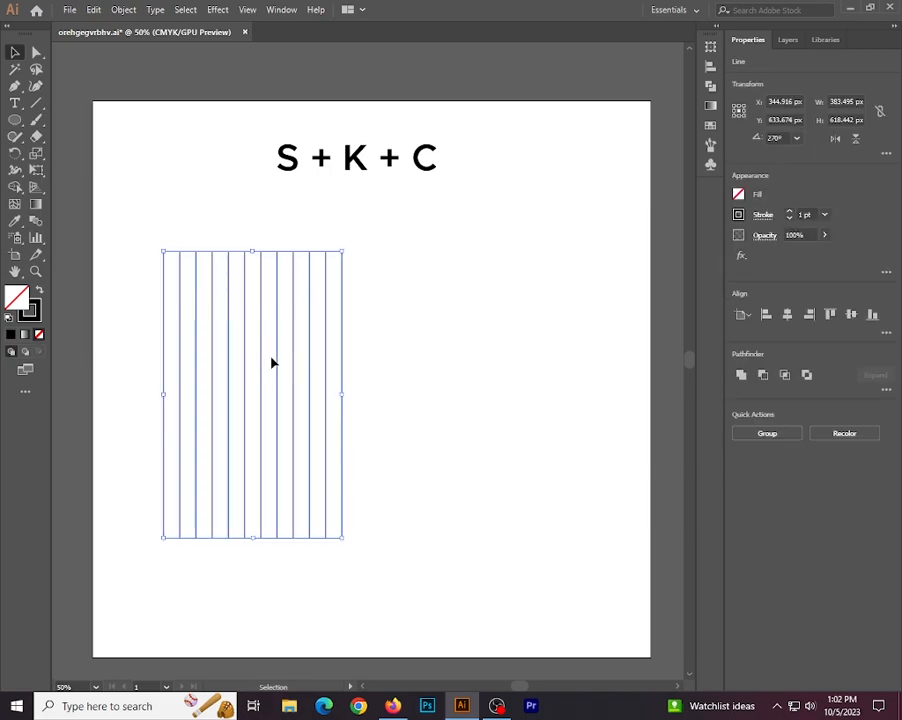
{"action": "left_click_drag", "start_coordinate": [278, 358], "coordinate": [324, 364]}
{"action": "right_click", "coordinate": [445, 335]}
{"action": "left_click", "coordinate": [474, 418]}
{"action": "left_click", "coordinate": [366, 326]}
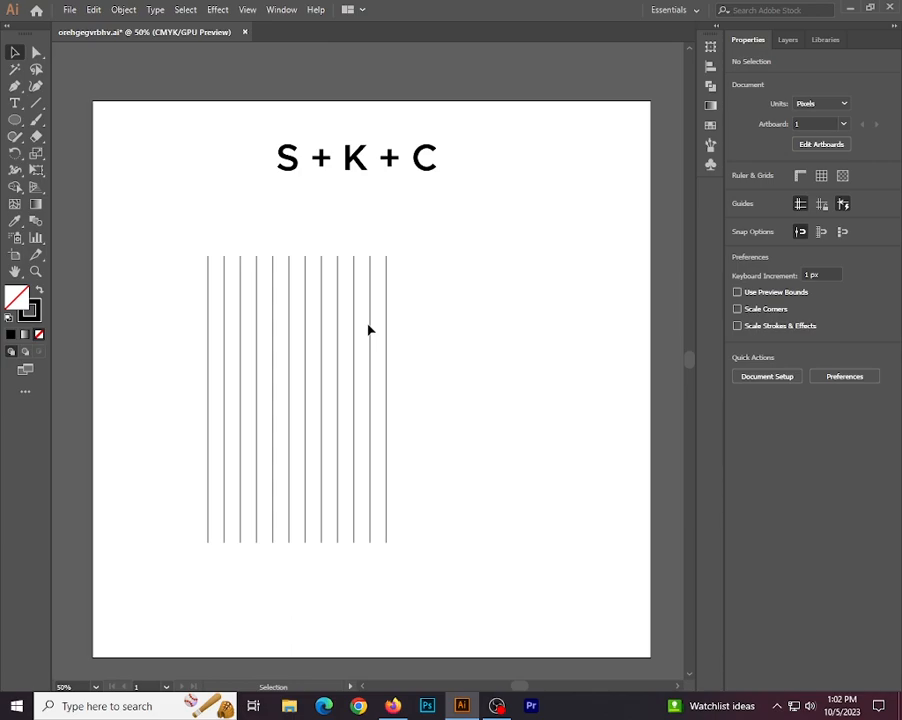
{"action": "left_click_drag", "start_coordinate": [372, 328], "coordinate": [401, 329]}
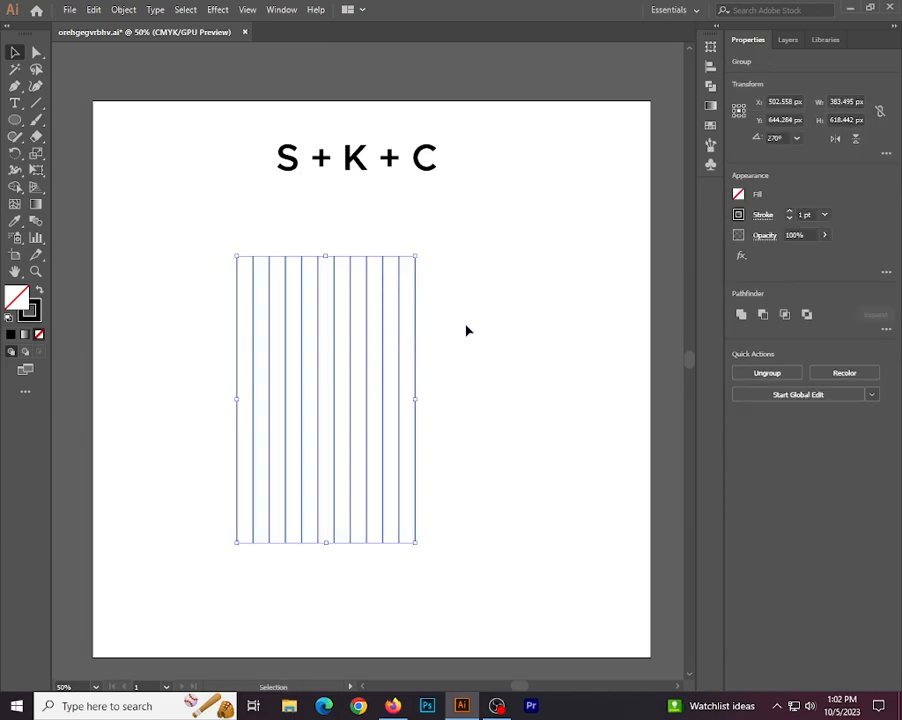
Copy the vertical line group in place in front and rotate the copy 90° to form a square grid.
{"action": "left_click", "coordinate": [93, 10]}
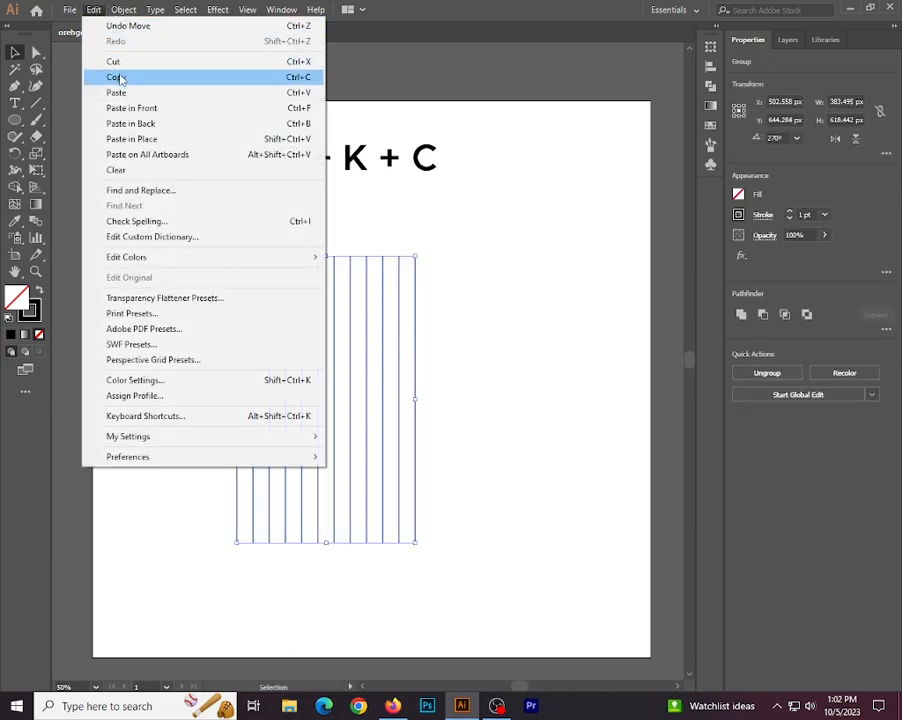
{"action": "left_click", "coordinate": [119, 78]}
{"action": "left_click", "coordinate": [92, 10]}
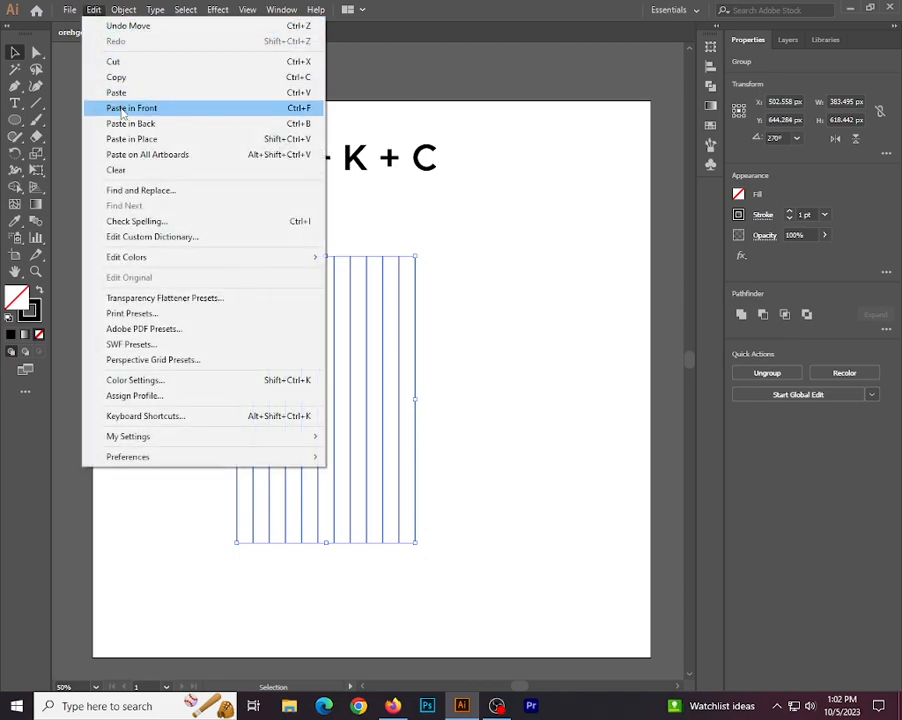
{"action": "left_click", "coordinate": [122, 108]}
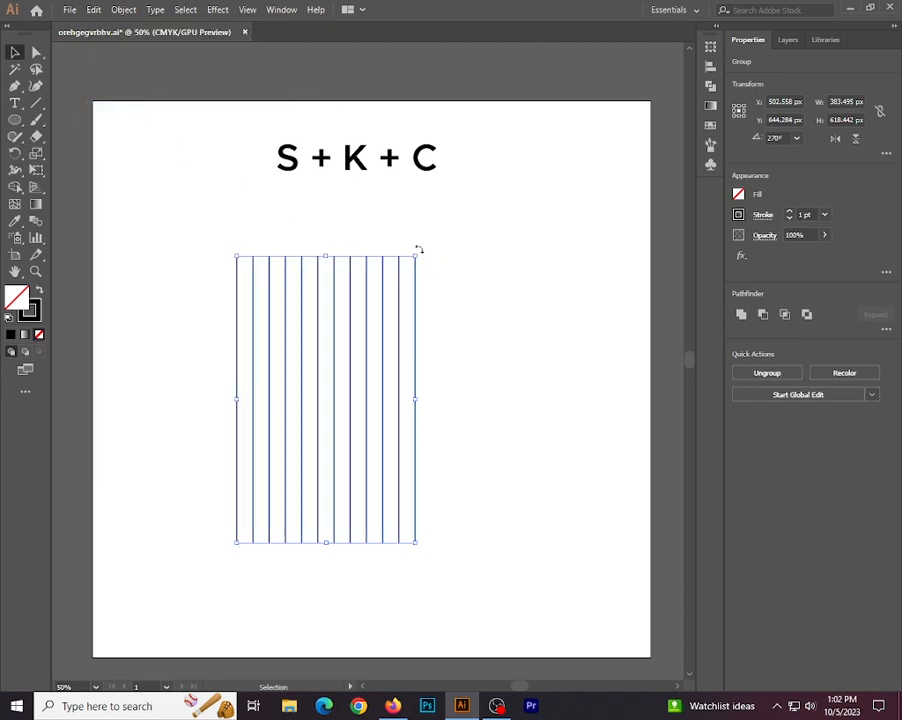
{"action": "left_click_drag", "start_coordinate": [419, 249], "coordinate": [517, 439]}
{"action": "left_click", "coordinate": [558, 325]}
{"action": "left_click_drag", "start_coordinate": [172, 239], "coordinate": [447, 470]}
{"action": "left_click", "coordinate": [525, 326]}
Draw a circle about 383.5 px in diameter spanning the grid from its upper-left outer line intersection.
{"action": "left_click", "coordinate": [15, 119]}
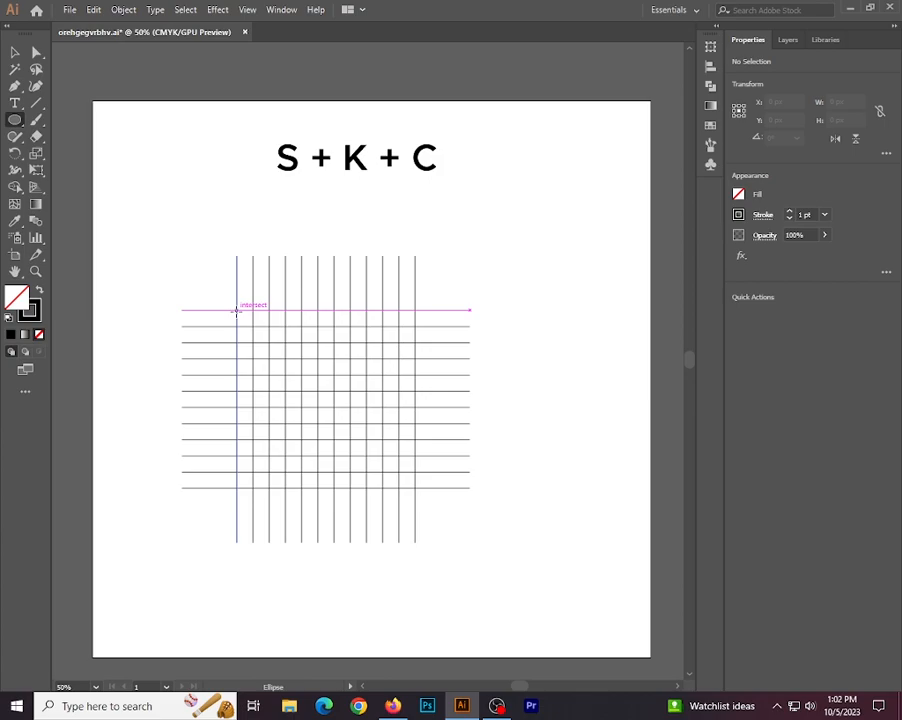
{"action": "left_click_drag", "start_coordinate": [236, 309], "coordinate": [414, 466]}
{"action": "key", "text": "v"}
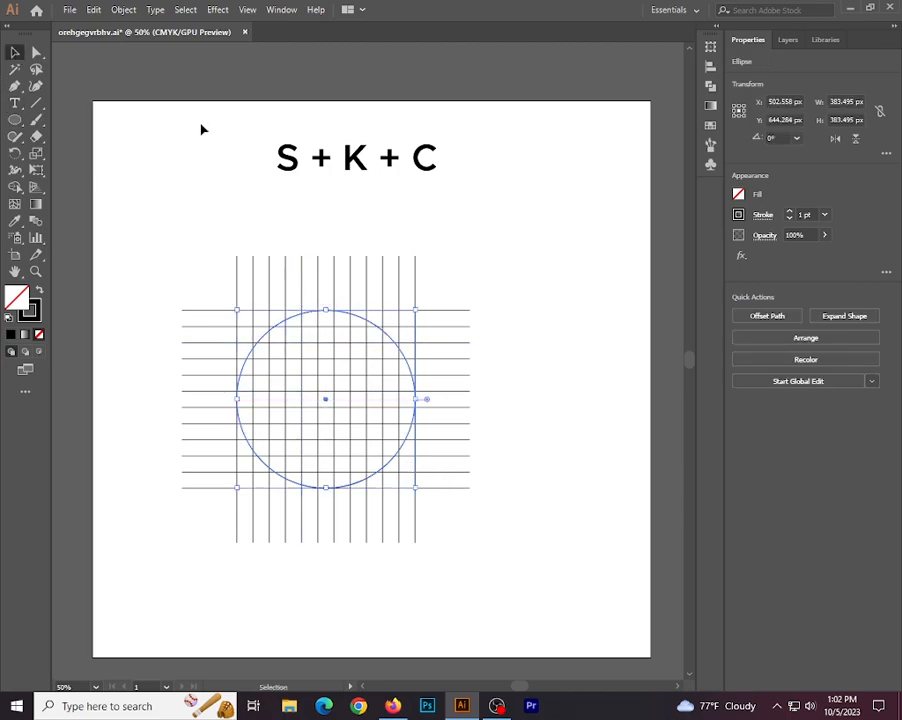
Paste a copy of the circle in front and scale it from its centre to about 313.8 px, one grid line inward.
{"action": "left_click", "coordinate": [95, 10]}
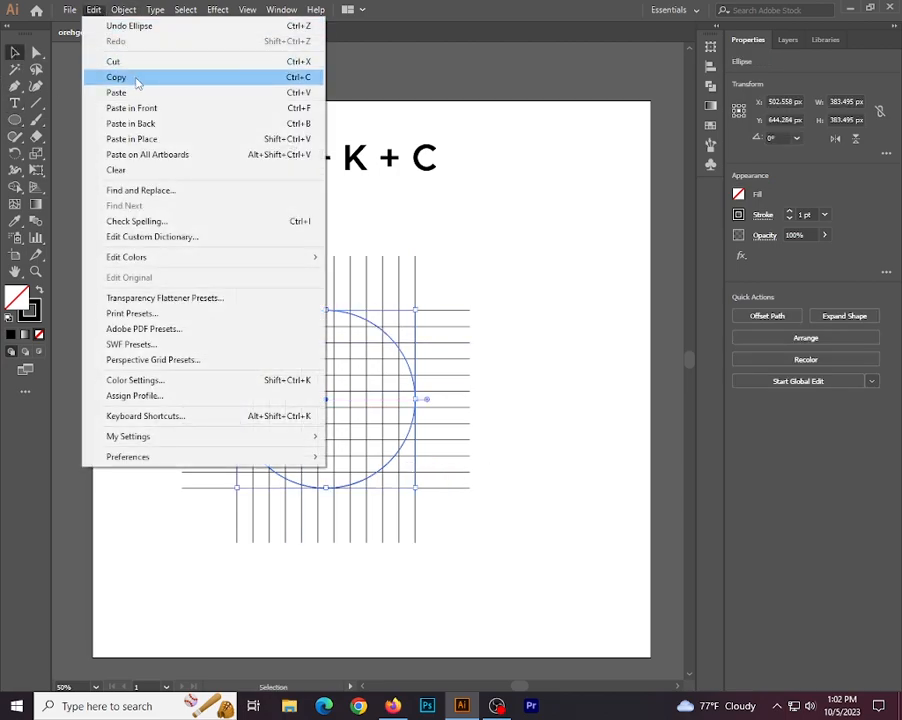
{"action": "left_click", "coordinate": [112, 77]}
{"action": "left_click", "coordinate": [92, 9]}
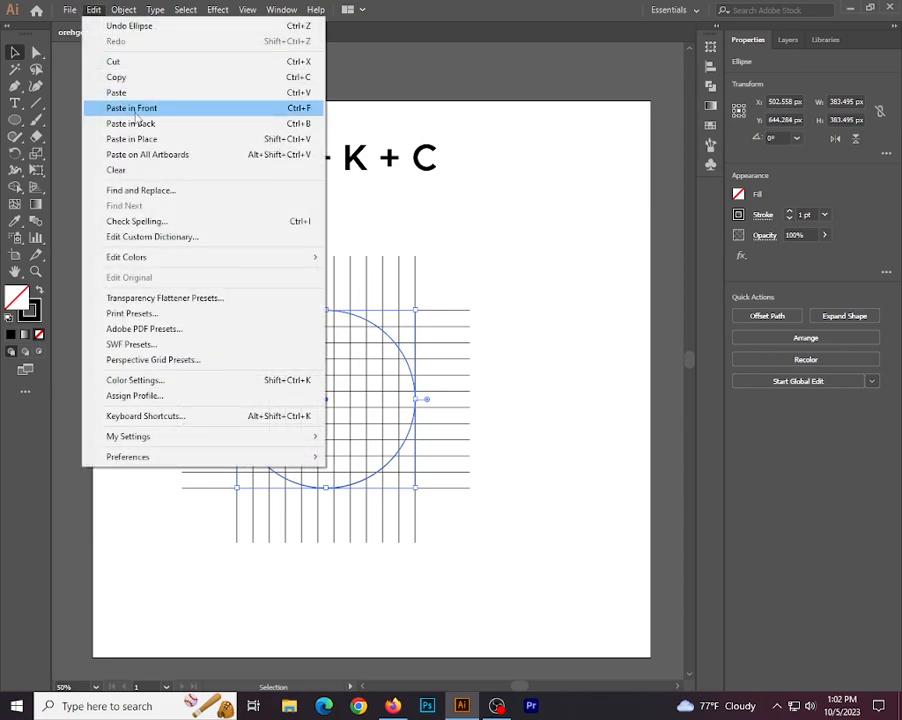
{"action": "left_click", "coordinate": [136, 108]}
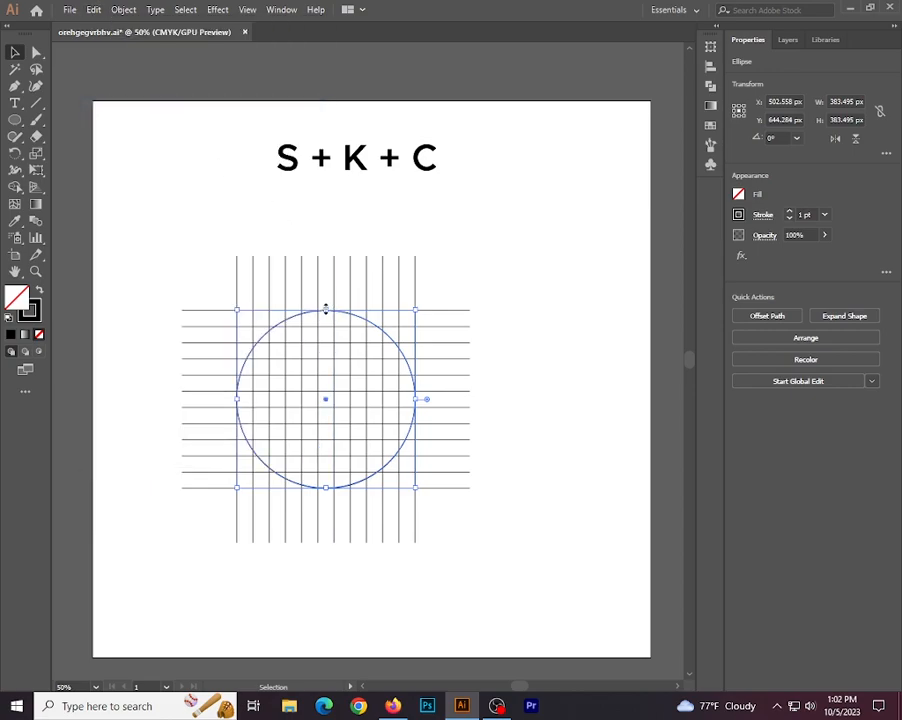
{"action": "left_click_drag", "start_coordinate": [325, 309], "coordinate": [325, 326]}
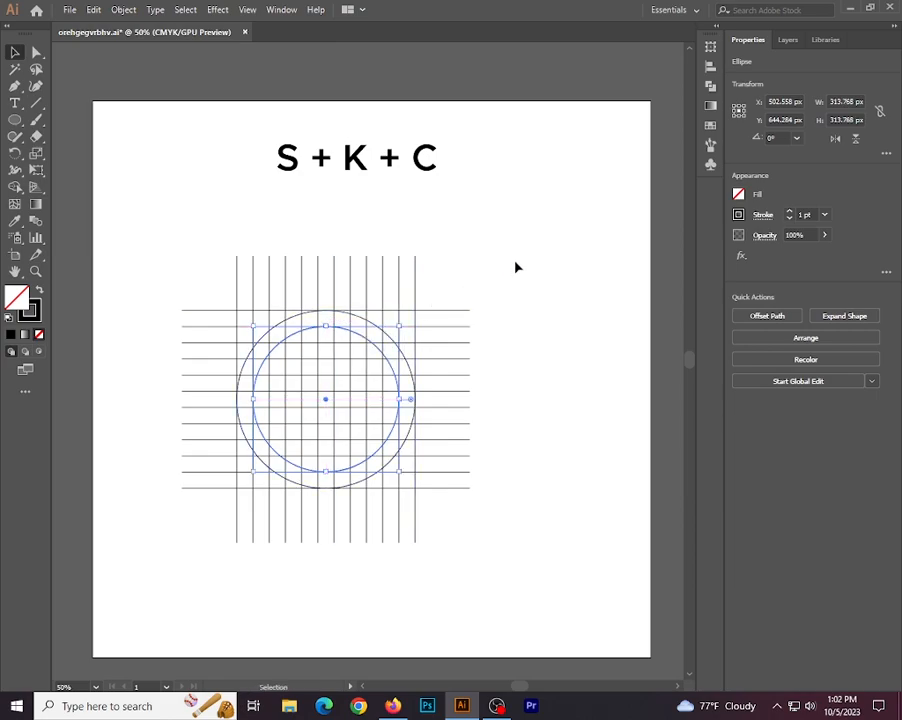
{"action": "left_click", "coordinate": [517, 258]}
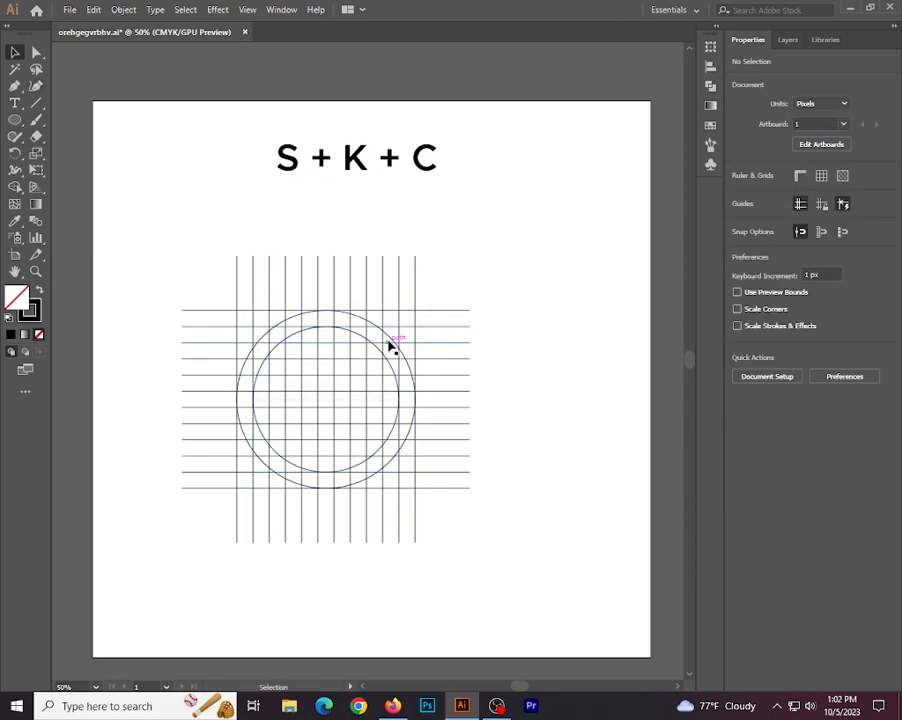
Reflect a copy of the vertical line group about an axis angled at -30°.
{"action": "left_click", "coordinate": [320, 294]}
{"action": "right_click", "coordinate": [500, 289]}
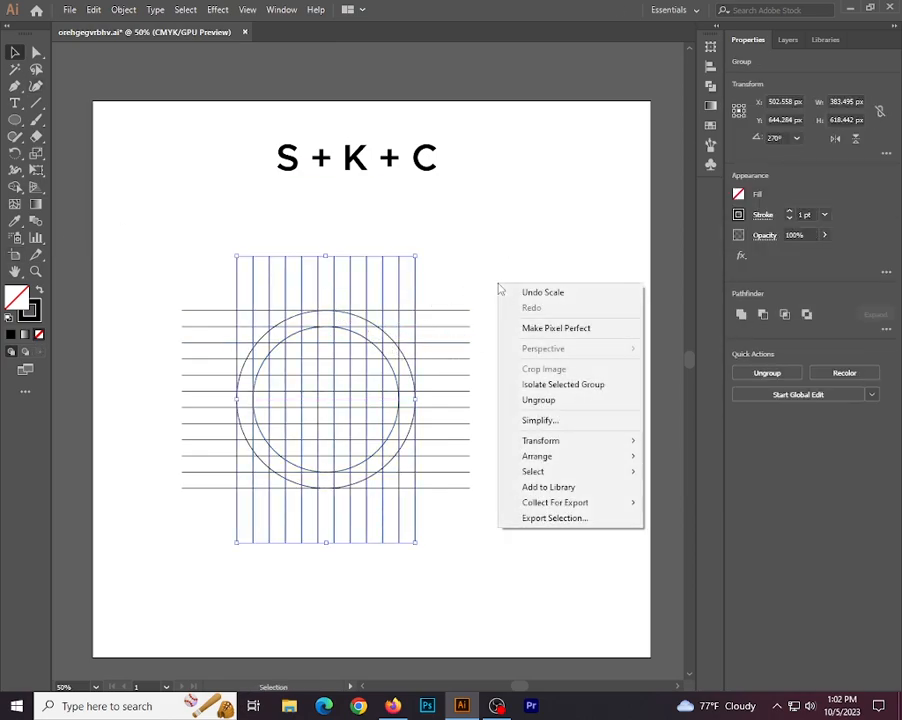
{"action": "mouse_move", "coordinate": [553, 446]}
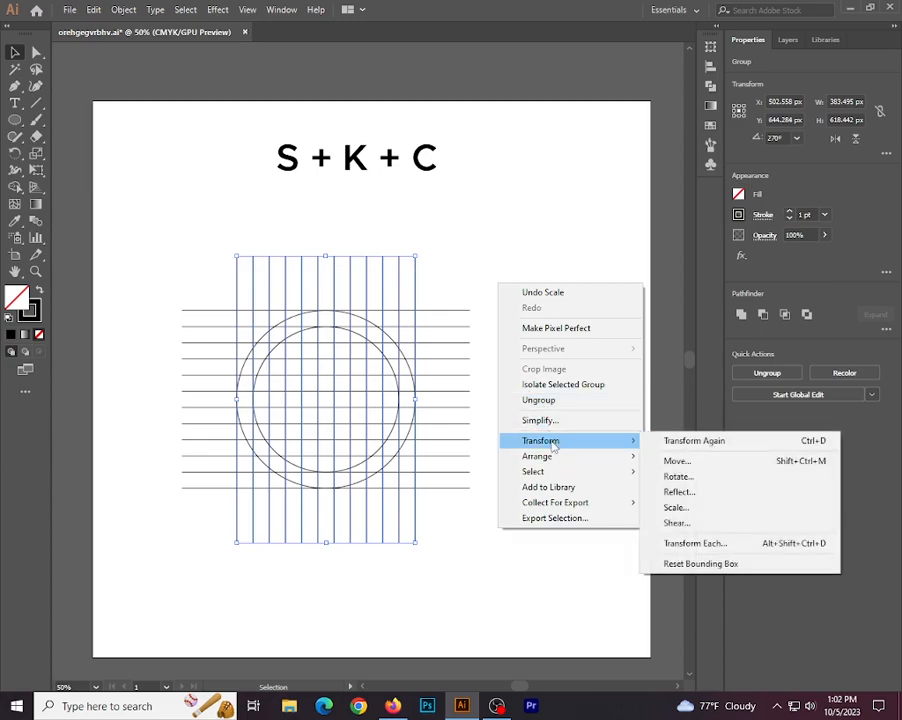
{"action": "left_click", "coordinate": [674, 493]}
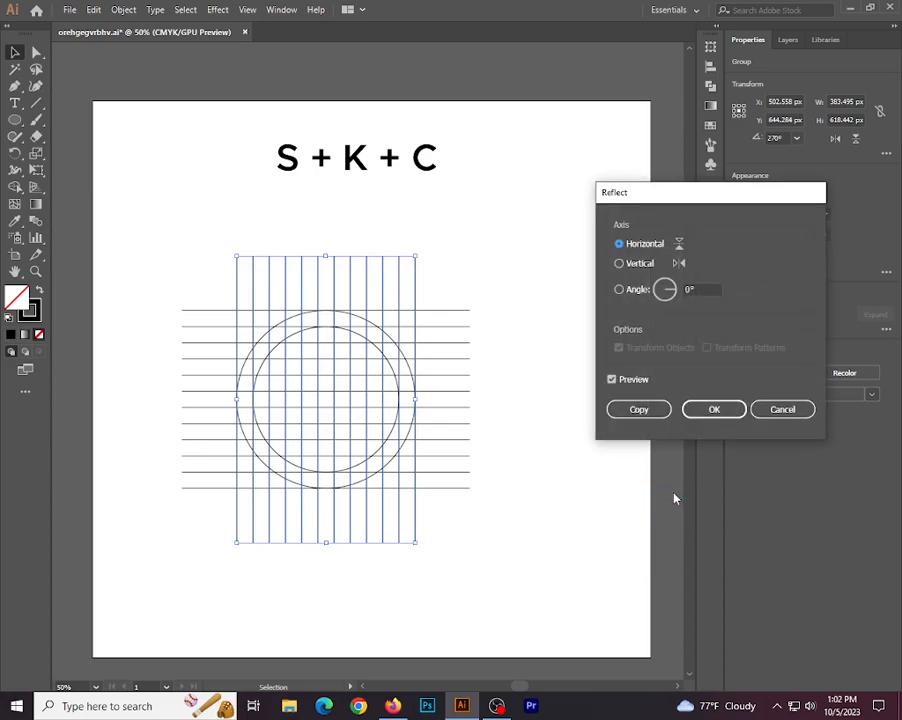
{"action": "left_click_drag", "start_coordinate": [712, 199], "coordinate": [619, 219]}
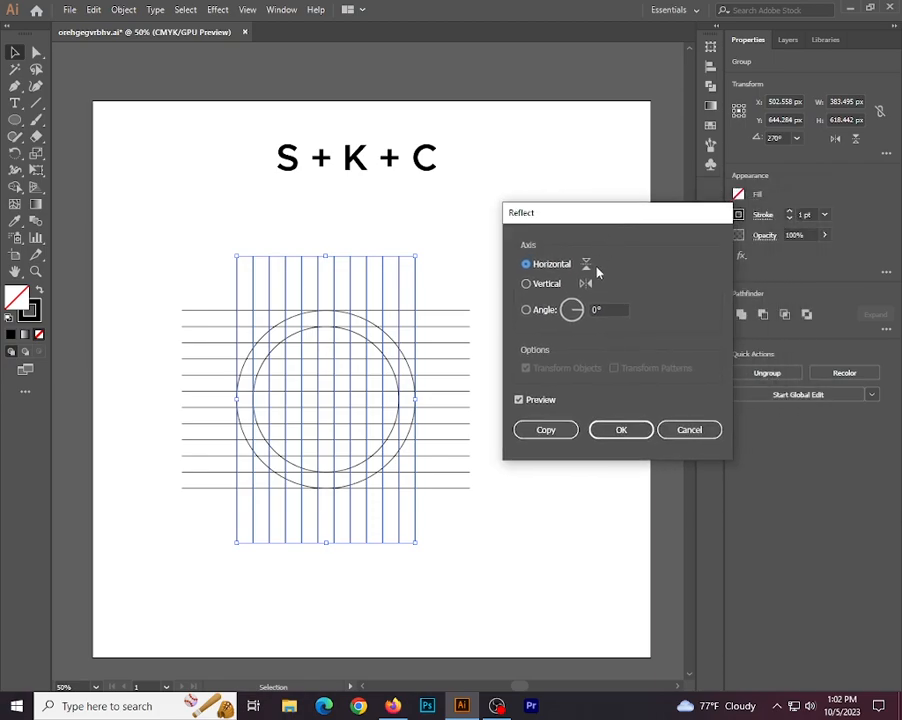
{"action": "left_click", "coordinate": [526, 310]}
{"action": "left_click", "coordinate": [602, 311]}
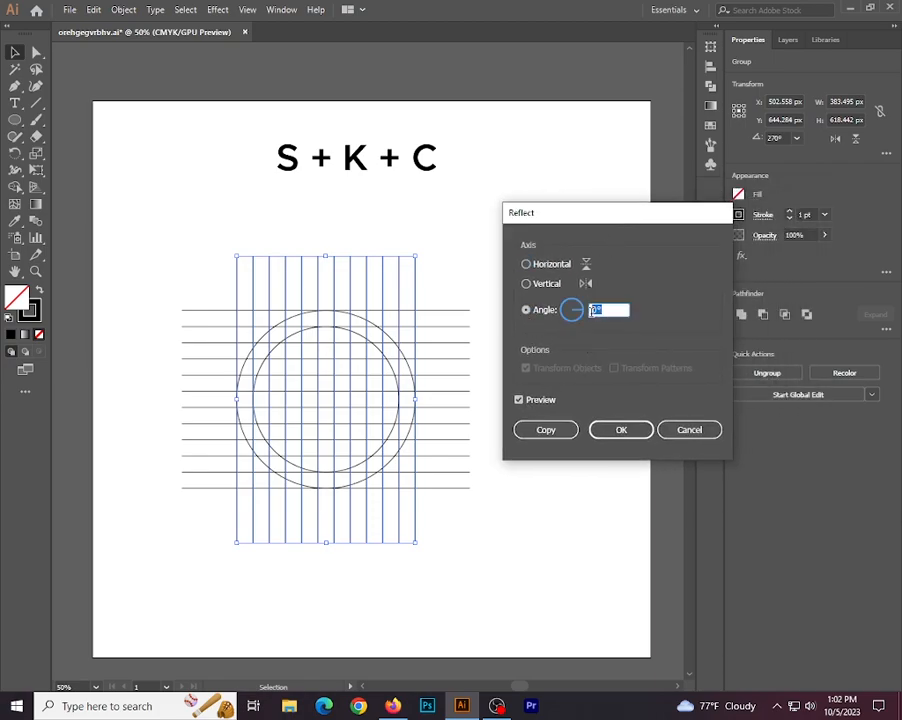
{"action": "key", "text": "Down"}
{"action": "key", "text": "Down"}
{"action": "key", "text": "Down"}
{"action": "key", "text": "Down"}
{"action": "key", "text": "Down"}
{"action": "key", "text": "Down"}
{"action": "key", "text": "Down"}
{"action": "key", "text": "Down"}
{"action": "key", "text": "Down"}
{"action": "key", "text": "Down"}
{"action": "key", "text": "Down"}
{"action": "key", "text": "Down"}
{"action": "key", "text": "Down"}
{"action": "key", "text": "Down"}
{"action": "key", "text": "Down"}
{"action": "key", "text": "Down"}
{"action": "key", "text": "Down"}
{"action": "key", "text": "Down"}
{"action": "key", "text": "Down"}
{"action": "key", "text": "Down"}
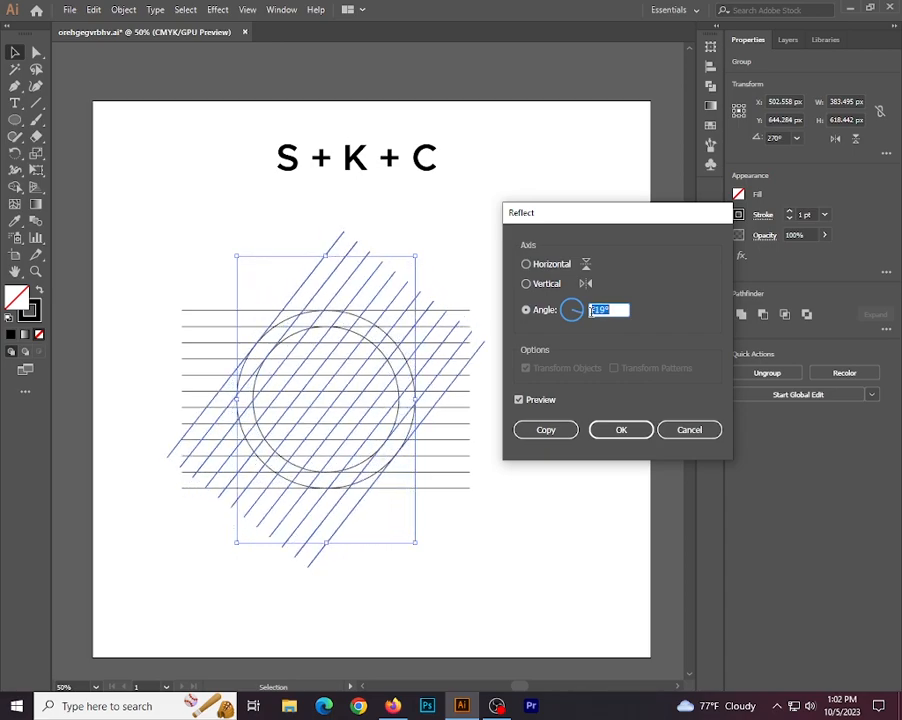
{"action": "key", "text": "Down"}
{"action": "key", "text": "Down"}
{"action": "key", "text": "Down"}
{"action": "key", "text": "Down"}
{"action": "key", "text": "Down"}
{"action": "key", "text": "Down"}
{"action": "key", "text": "Down"}
{"action": "key", "text": "Down"}
{"action": "key", "text": "Down"}
{"action": "key", "text": "Down"}
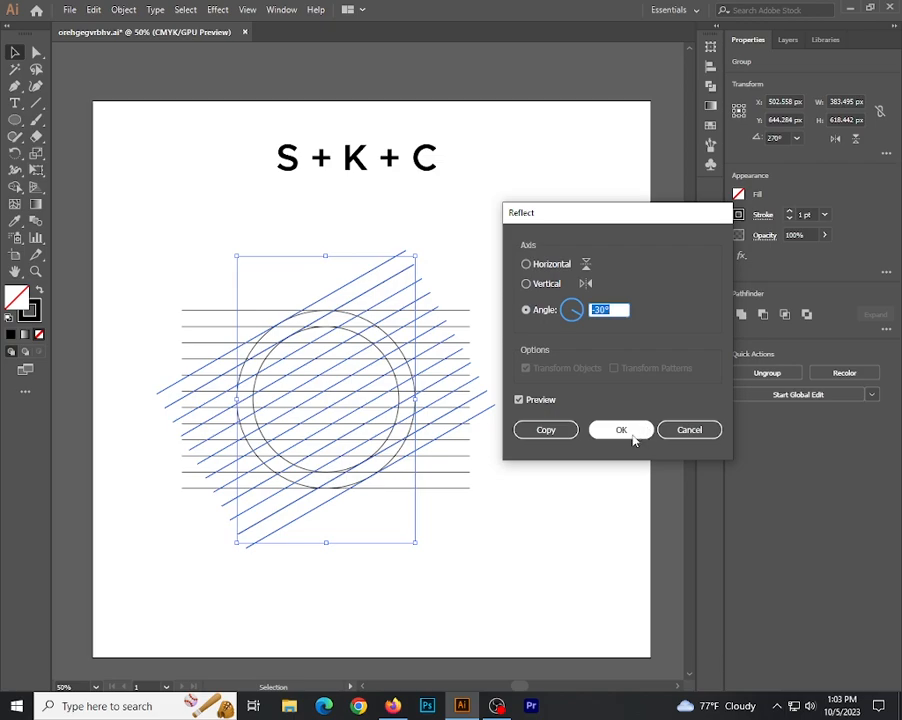
{"action": "left_click", "coordinate": [546, 429]}
Reflect a copy of the slanted line group across the horizontal axis to add the opposite diagonals.
{"action": "right_click", "coordinate": [511, 360]}
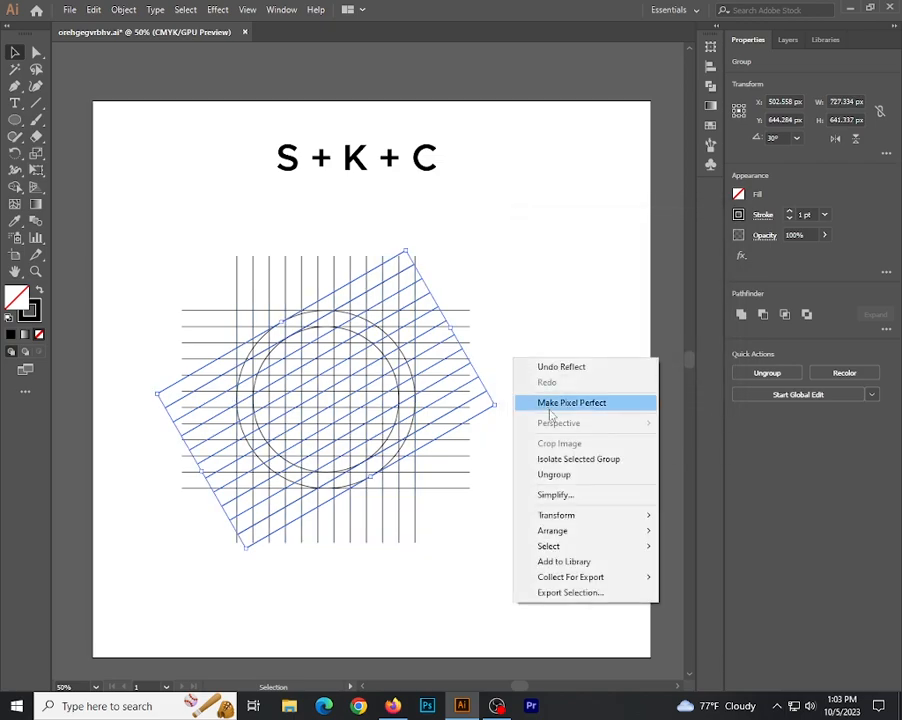
{"action": "mouse_move", "coordinate": [574, 514]}
{"action": "left_click", "coordinate": [688, 561]}
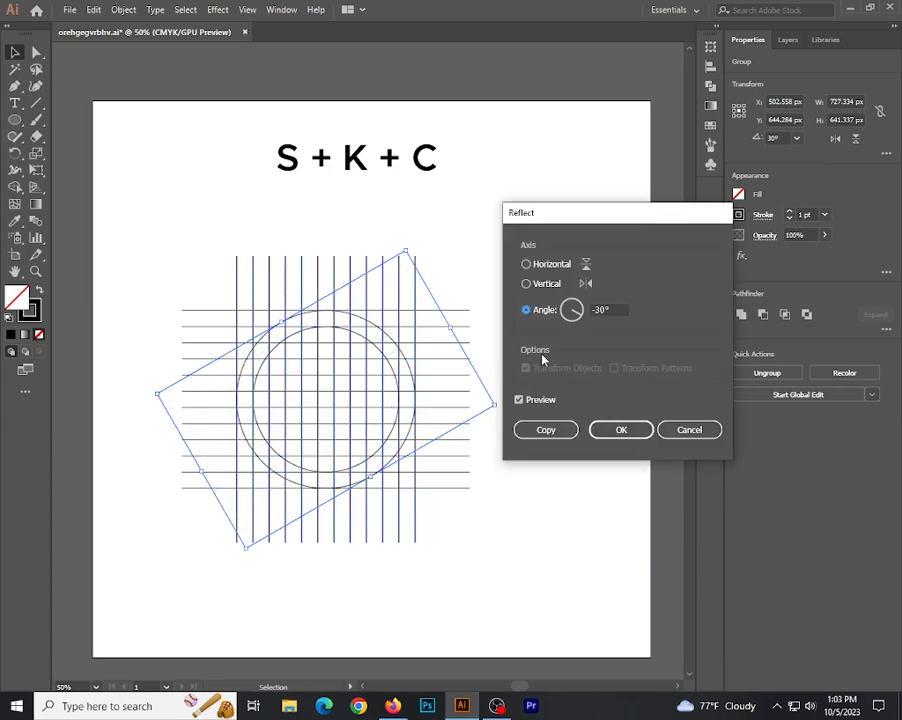
{"action": "left_click", "coordinate": [525, 264]}
{"action": "left_click", "coordinate": [545, 430]}
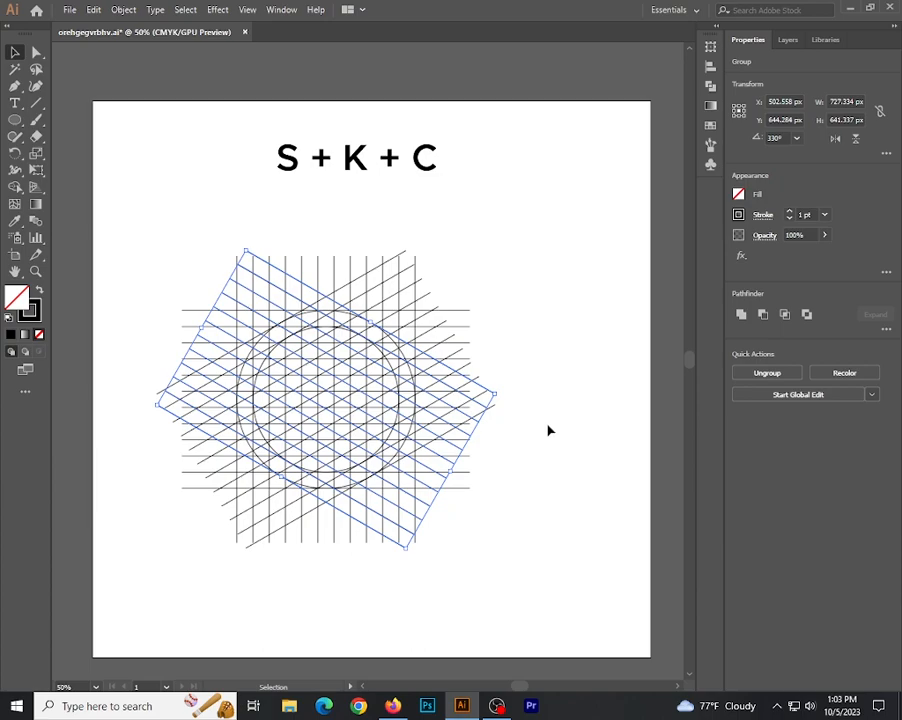
{"action": "left_click", "coordinate": [566, 330]}
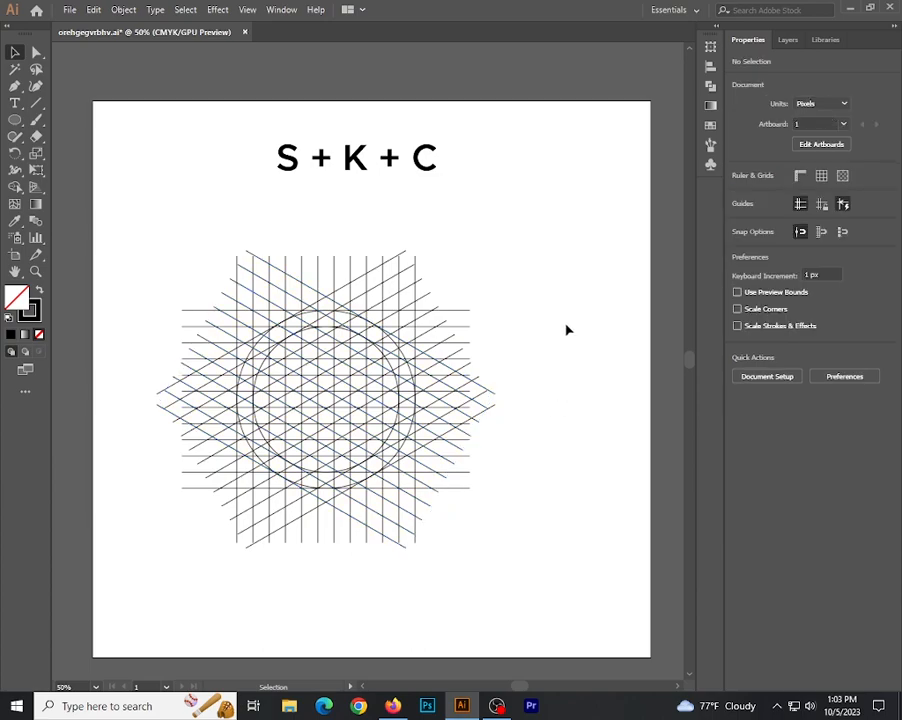
Select the grid and circles, merge the vertical strip right of centre with Shape Builder, and fill it solid black without a stroke.
{"action": "left_click_drag", "start_coordinate": [180, 254], "coordinate": [530, 552]}
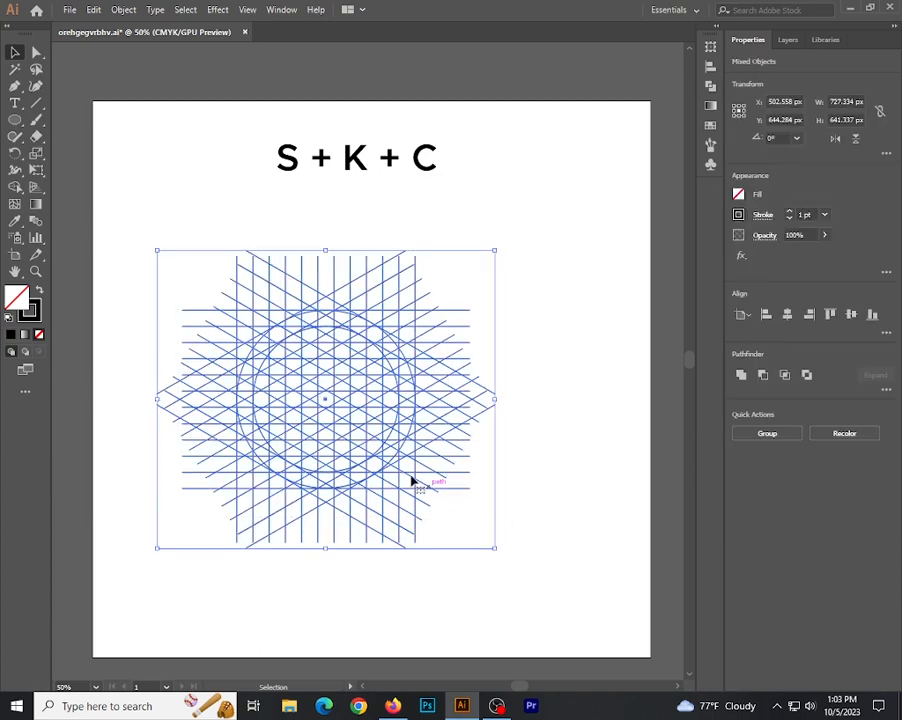
{"action": "left_click", "coordinate": [15, 187]}
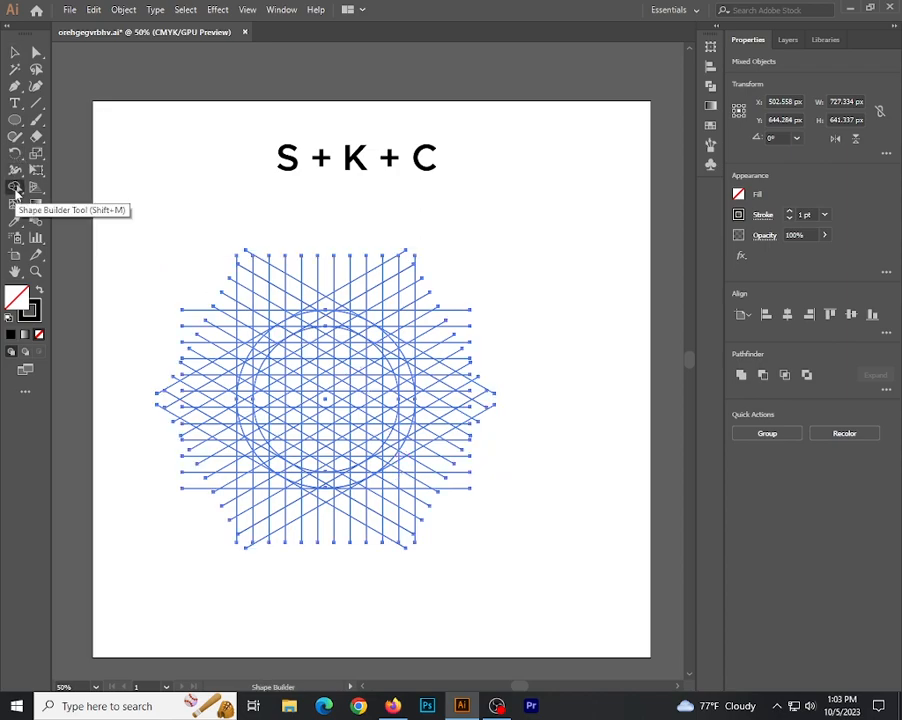
{"action": "scroll", "coordinate": [403, 414], "scroll_direction": "up", "scroll_amount": 1}
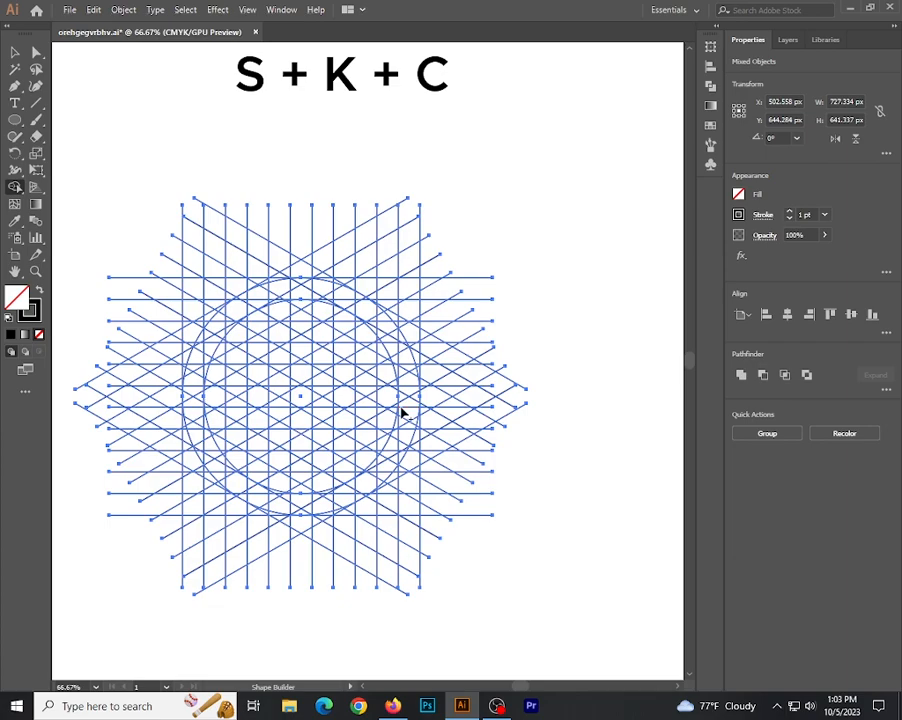
{"action": "left_click_drag", "start_coordinate": [397, 410], "coordinate": [455, 427]}
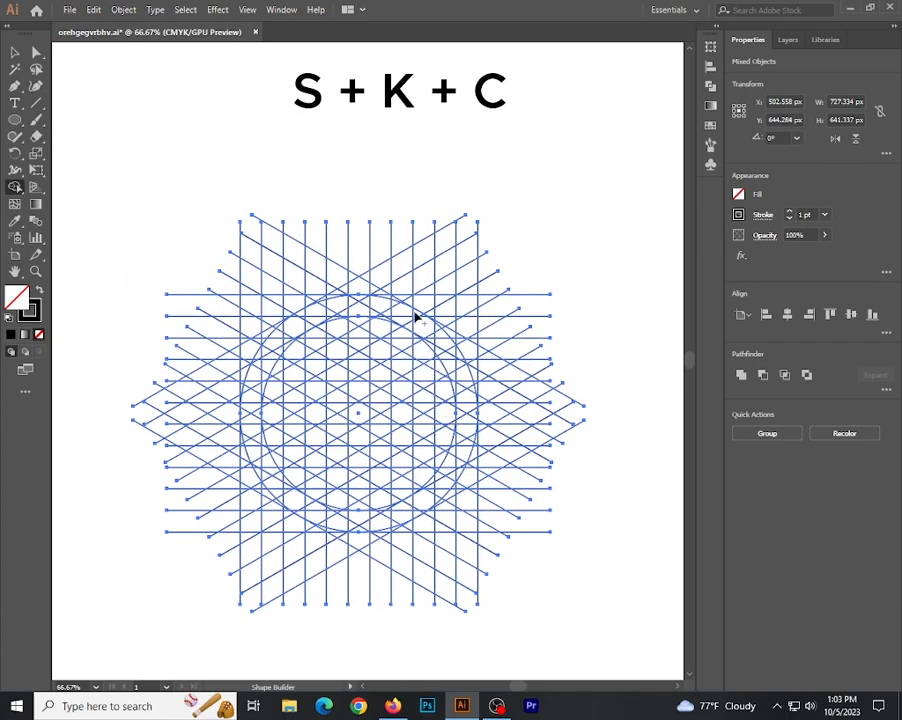
{"action": "mouse_move", "coordinate": [416, 318]}
{"action": "left_mouse_down"}
{"action": "mouse_move", "coordinate": [423, 511]}
{"action": "mouse_move", "coordinate": [433, 381]}
{"action": "mouse_move", "coordinate": [426, 335]}
{"action": "mouse_move", "coordinate": [425, 348]}
{"action": "left_mouse_up"}
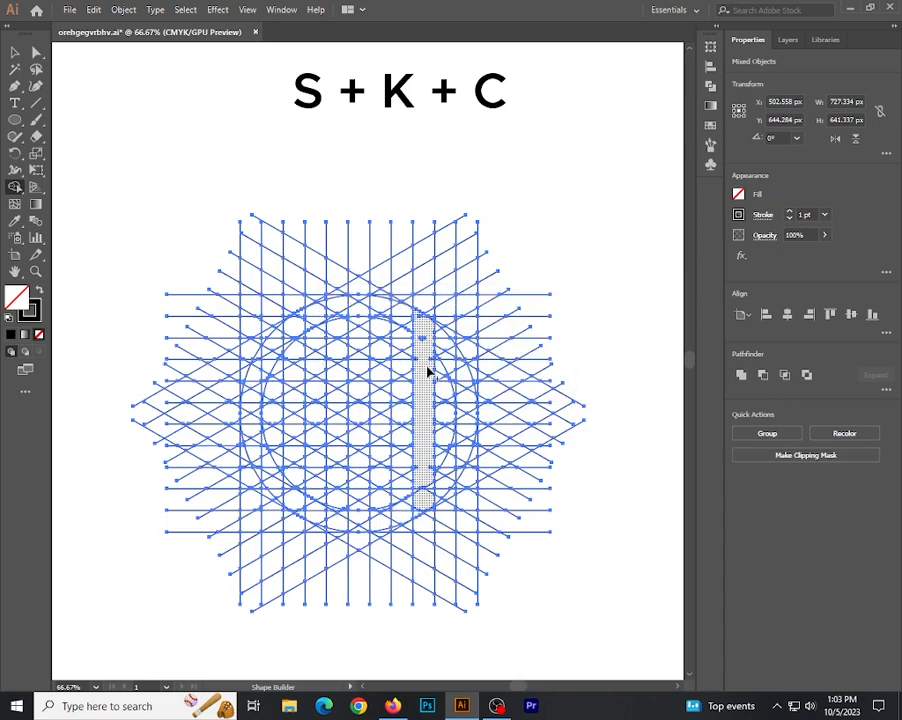
{"action": "key", "text": "shift+x"}
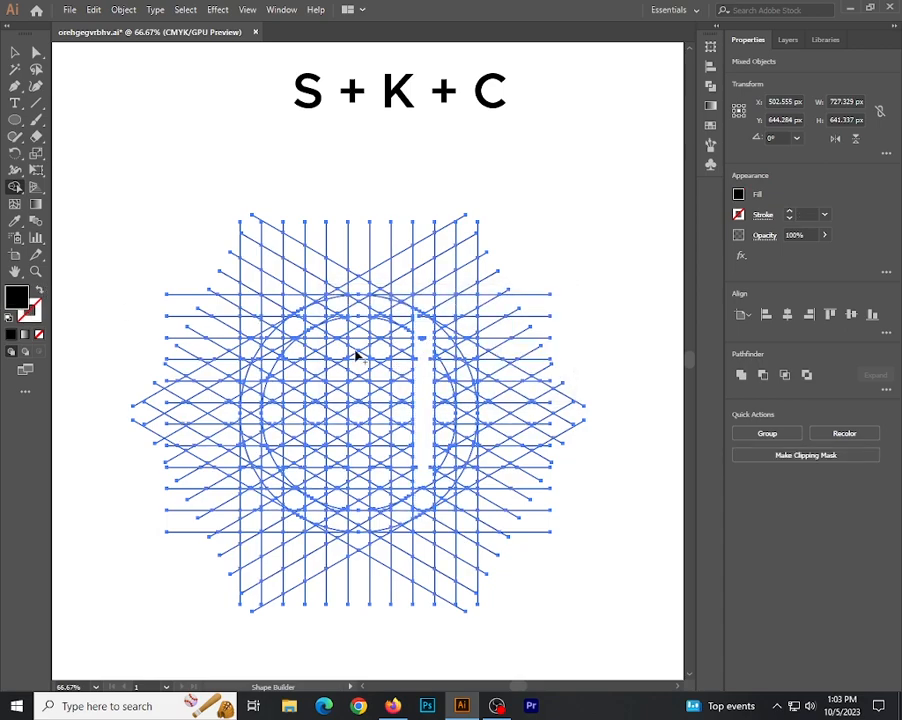
{"action": "left_click", "coordinate": [418, 354]}
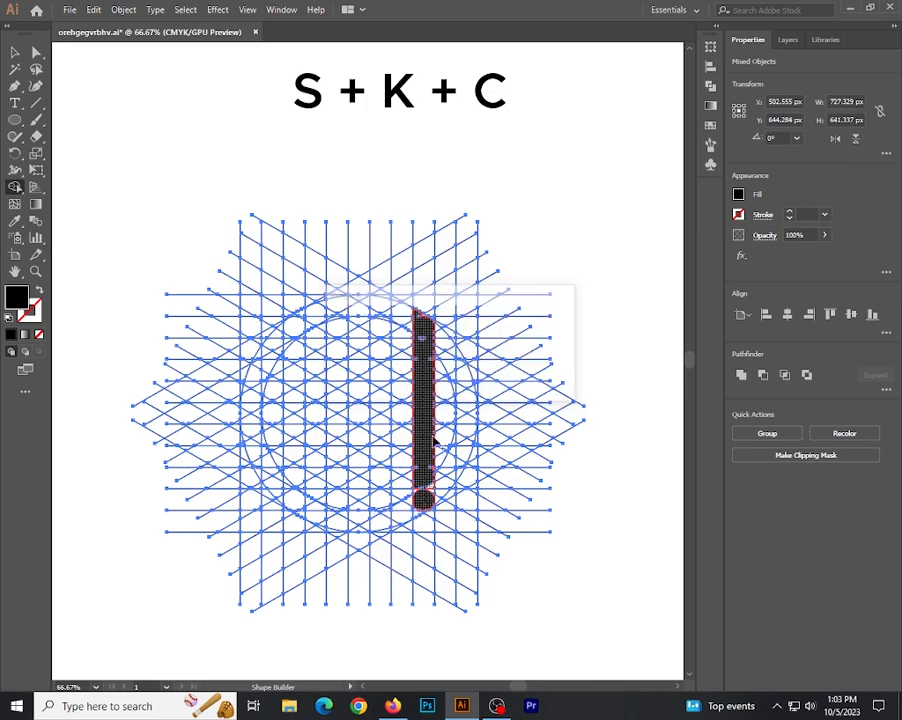
Merge the upper and lower curved arms between the two circles with the black vertical strip to form the C.
{"action": "mouse_move", "coordinate": [431, 331]}
{"action": "left_mouse_down"}
{"action": "mouse_move", "coordinate": [446, 360]}
{"action": "mouse_move", "coordinate": [450, 350]}
{"action": "mouse_move", "coordinate": [459, 364]}
{"action": "mouse_move", "coordinate": [463, 395]}
{"action": "left_mouse_up"}
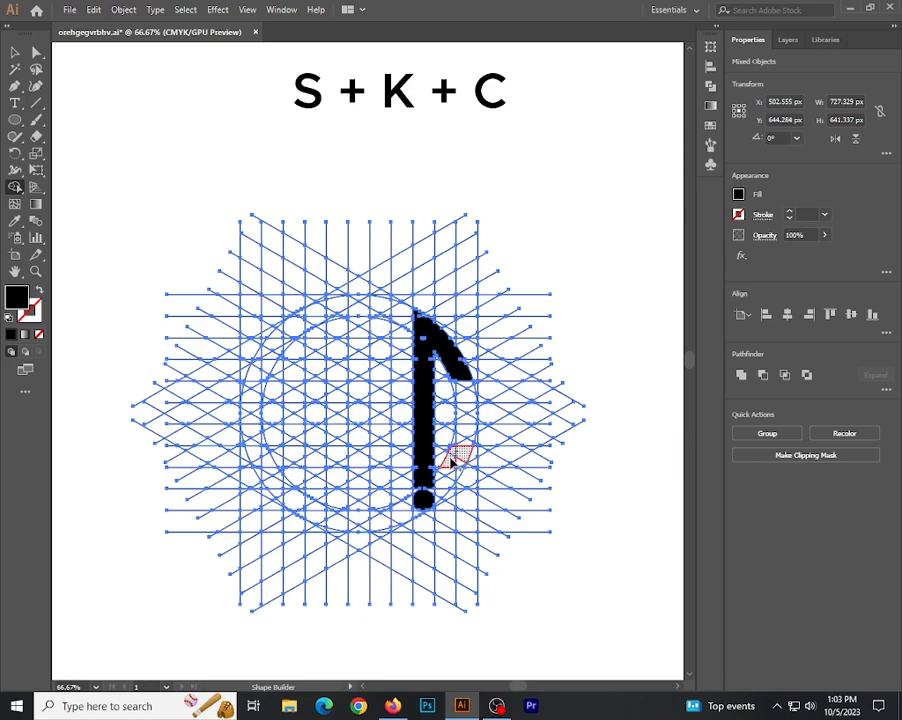
{"action": "mouse_move", "coordinate": [450, 468]}
{"action": "left_mouse_down"}
{"action": "mouse_move", "coordinate": [455, 462]}
{"action": "mouse_move", "coordinate": [455, 479]}
{"action": "mouse_move", "coordinate": [431, 495]}
{"action": "mouse_move", "coordinate": [453, 467]}
{"action": "mouse_move", "coordinate": [437, 500]}
{"action": "mouse_move", "coordinate": [423, 482]}
{"action": "left_mouse_up"}
{"action": "scroll", "coordinate": [423, 482], "scroll_direction": "up", "scroll_amount": 1}
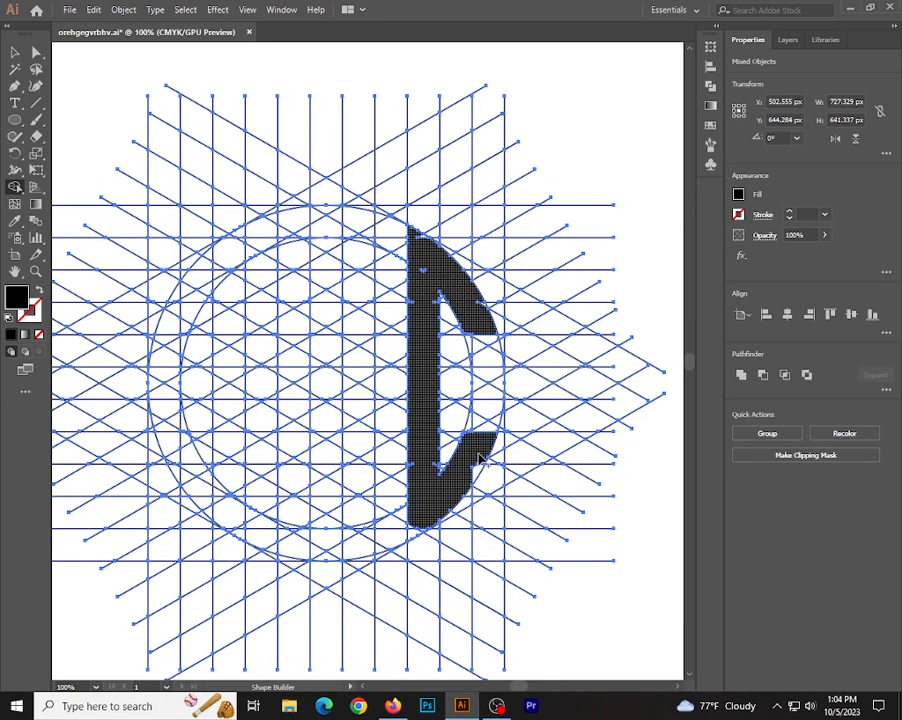
Merge the leftover slivers along the C's lower arm, its bottom end and the stem's edges into the letter.
{"action": "scroll", "coordinate": [474, 482], "scroll_direction": "up", "scroll_amount": 5}
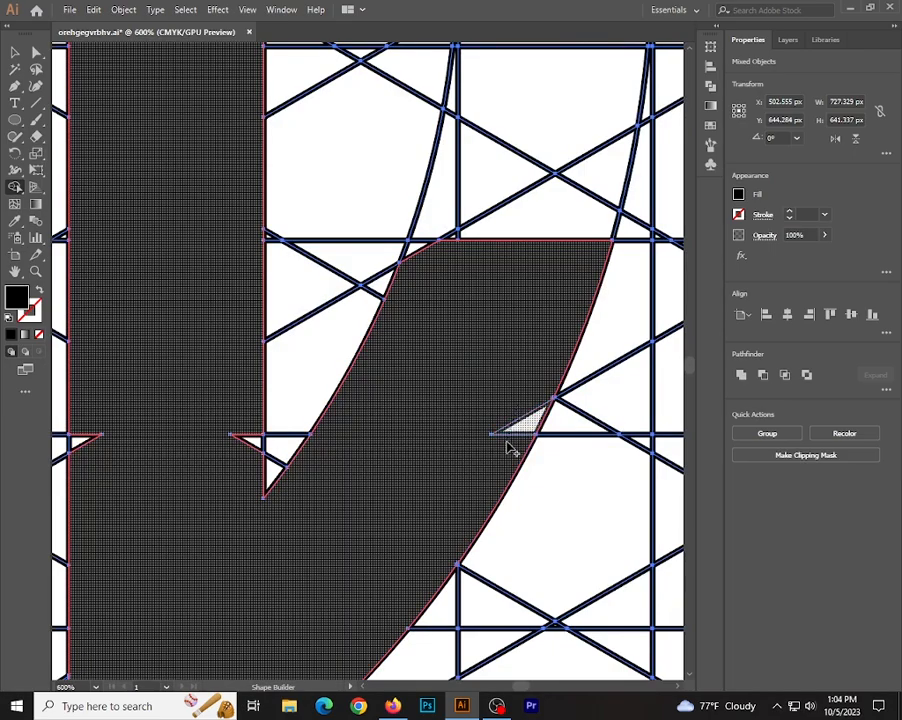
{"action": "scroll", "coordinate": [437, 313], "scroll_direction": "down", "scroll_amount": 4}
{"action": "scroll", "coordinate": [400, 380], "scroll_direction": "up", "scroll_amount": 3}
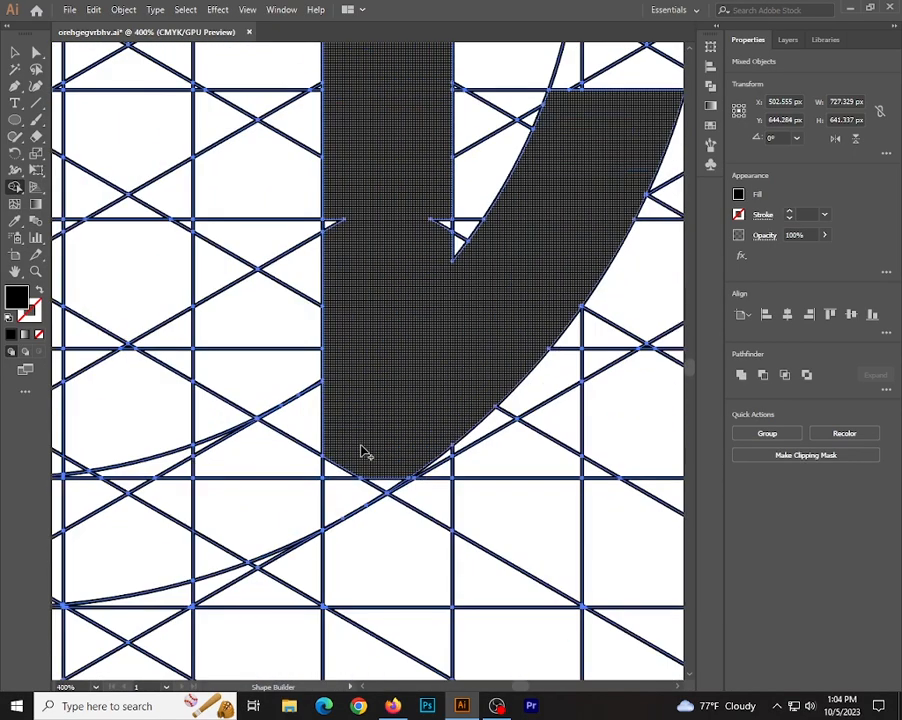
{"action": "mouse_move", "coordinate": [358, 457]}
{"action": "left_mouse_down"}
{"action": "mouse_move", "coordinate": [340, 490]}
{"action": "mouse_move", "coordinate": [352, 496]}
{"action": "mouse_move", "coordinate": [390, 478]}
{"action": "left_mouse_up"}
{"action": "scroll", "coordinate": [358, 367], "scroll_direction": "down", "scroll_amount": 1}
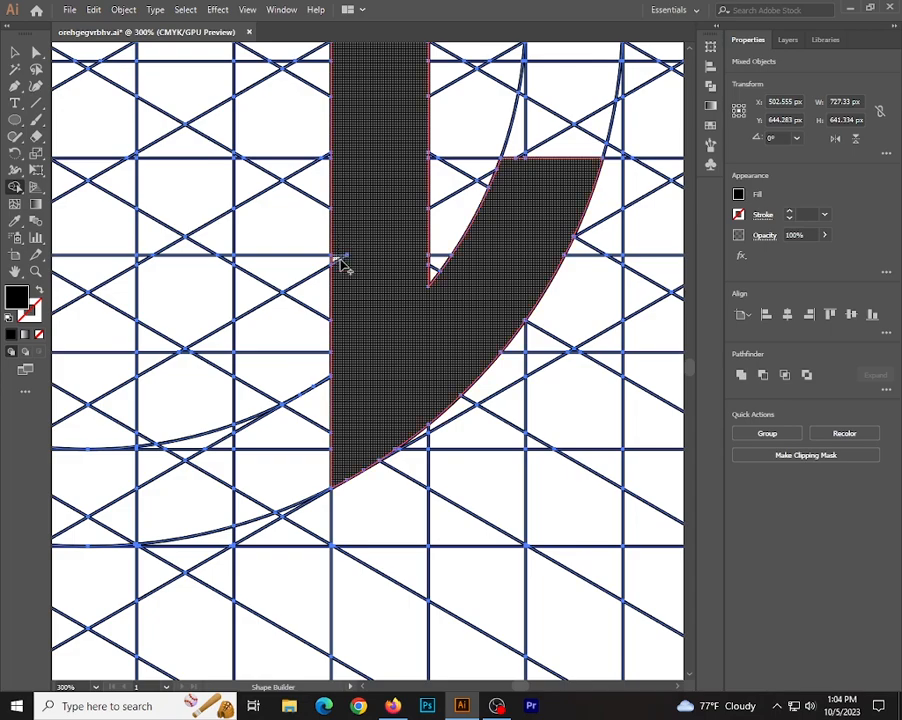
{"action": "scroll", "coordinate": [391, 291], "scroll_direction": "down", "scroll_amount": 3}
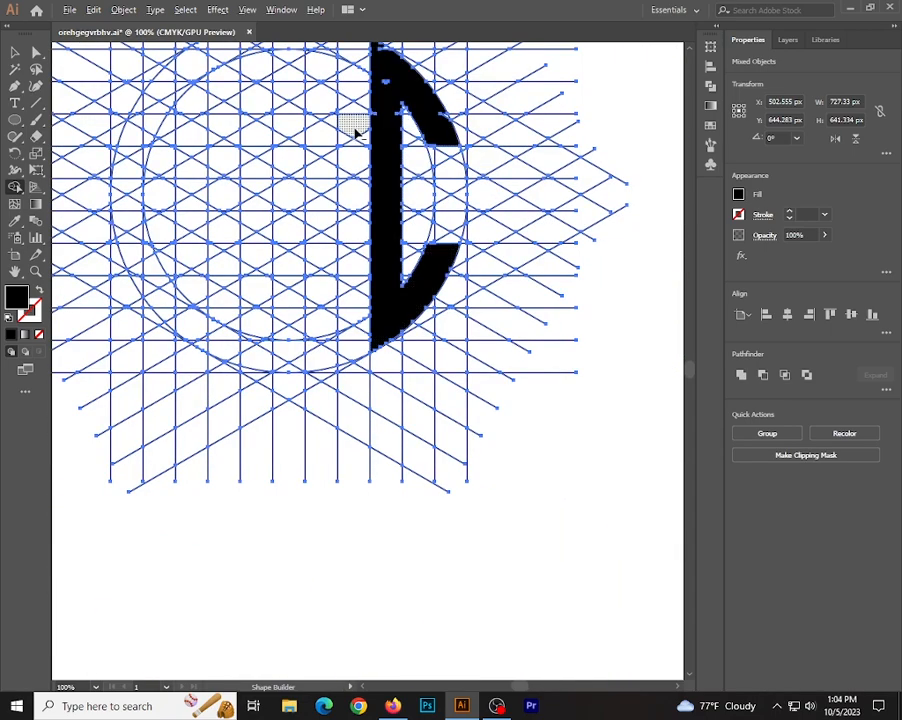
{"action": "scroll", "coordinate": [380, 112], "scroll_direction": "up", "scroll_amount": 3}
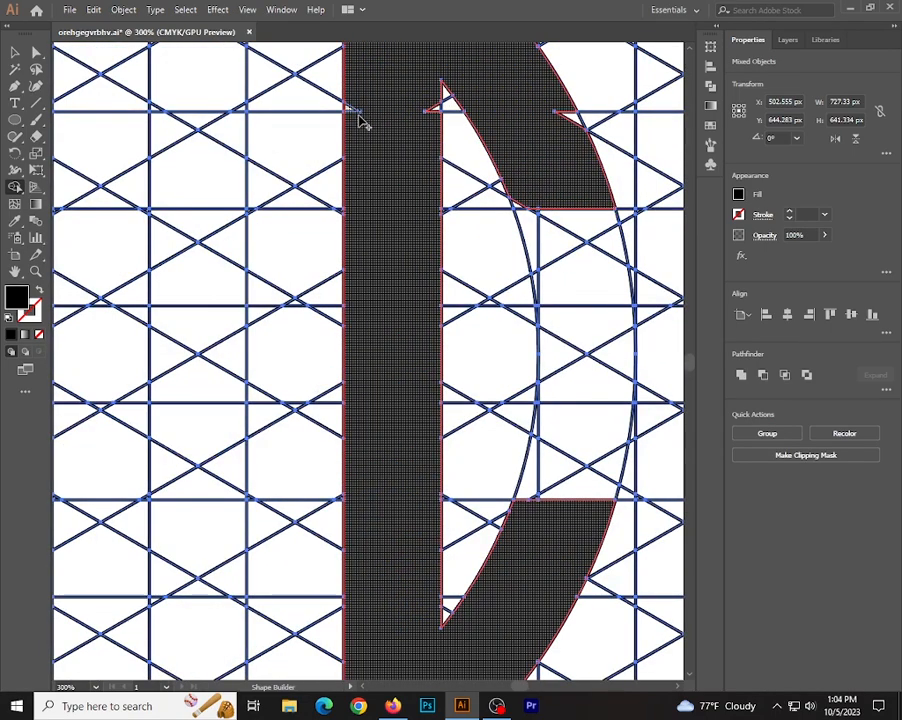
{"action": "scroll", "coordinate": [380, 161], "scroll_direction": "down", "scroll_amount": 3}
{"action": "scroll", "coordinate": [376, 194], "scroll_direction": "up", "scroll_amount": 3}
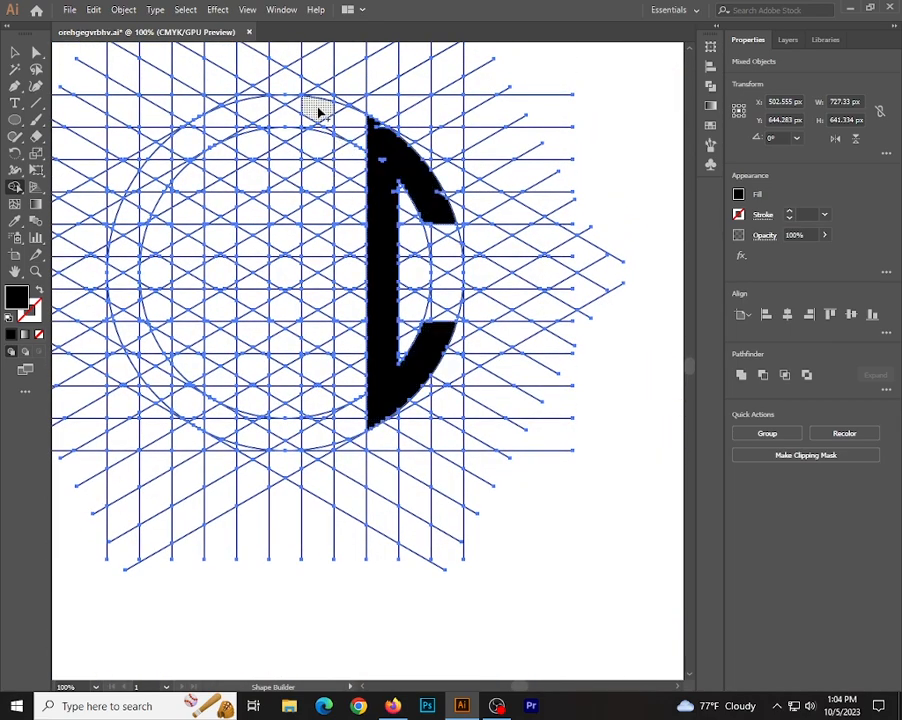
Merge two vertical strips around the circle's centre over its full height and join them at mid-height to form the K.
{"action": "mouse_move", "coordinate": [319, 128]}
{"action": "left_mouse_down"}
{"action": "mouse_move", "coordinate": [328, 140]}
{"action": "mouse_move", "coordinate": [318, 245]}
{"action": "mouse_move", "coordinate": [324, 240]}
{"action": "left_mouse_up"}
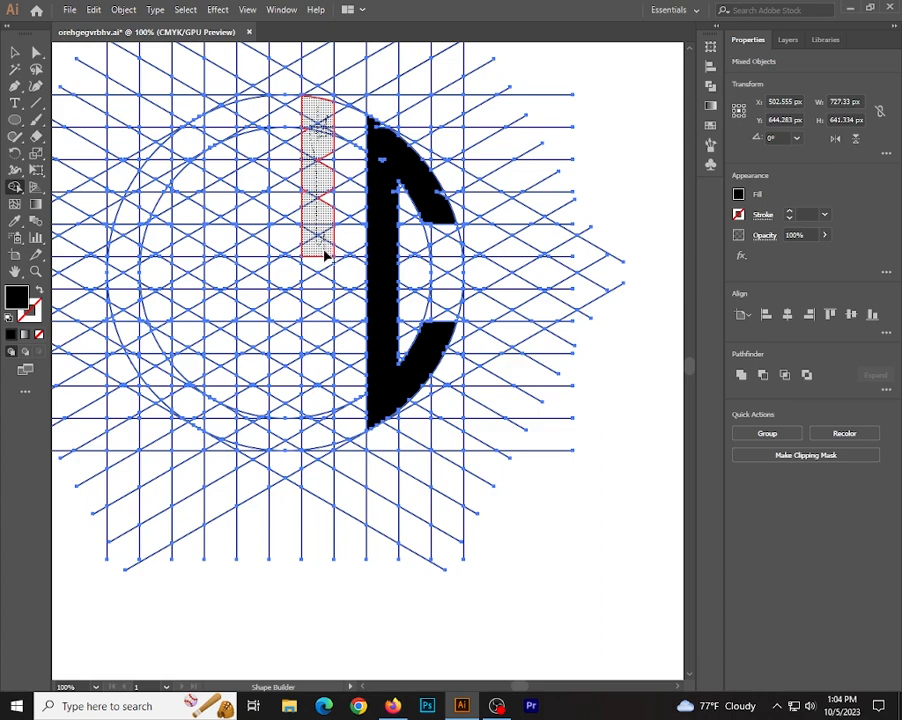
{"action": "mouse_move", "coordinate": [325, 262]}
{"action": "left_mouse_down"}
{"action": "mouse_move", "coordinate": [310, 275]}
{"action": "mouse_move", "coordinate": [302, 260]}
{"action": "mouse_move", "coordinate": [295, 270]}
{"action": "left_mouse_up"}
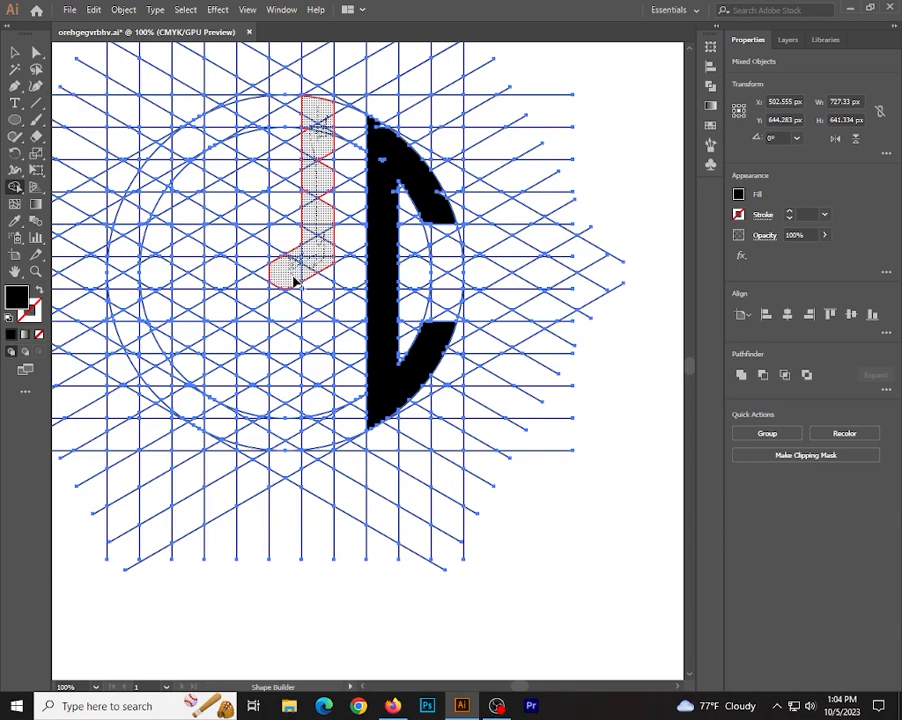
{"action": "left_click_drag", "start_coordinate": [300, 284], "coordinate": [329, 305]}
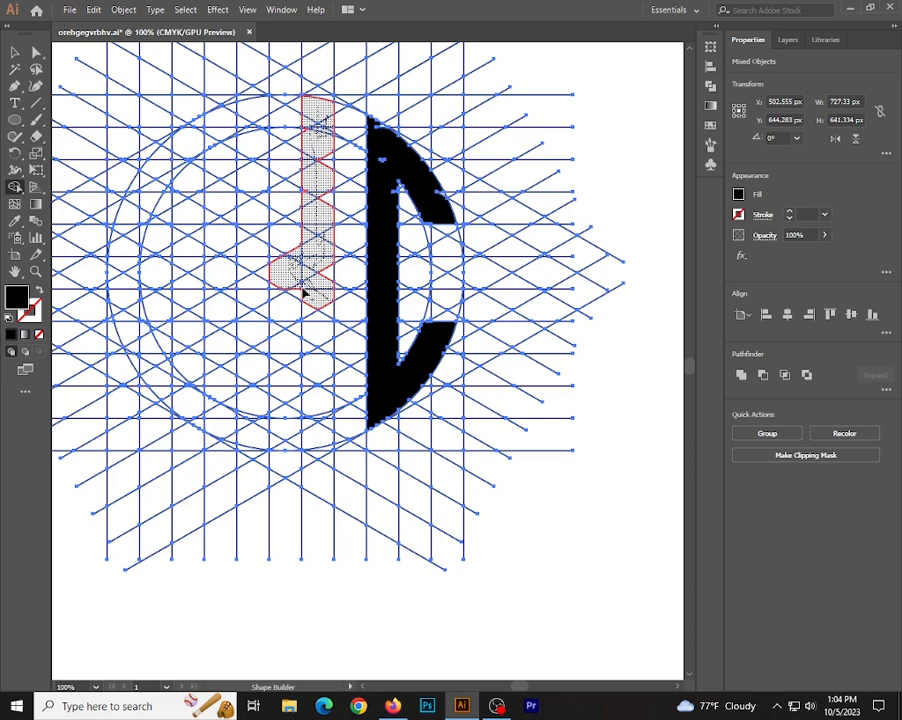
{"action": "mouse_move", "coordinate": [305, 303]}
{"action": "left_mouse_down"}
{"action": "mouse_move", "coordinate": [298, 297]}
{"action": "mouse_move", "coordinate": [316, 316]}
{"action": "mouse_move", "coordinate": [324, 308]}
{"action": "mouse_move", "coordinate": [323, 400]}
{"action": "mouse_move", "coordinate": [314, 342]}
{"action": "mouse_move", "coordinate": [318, 428]}
{"action": "mouse_move", "coordinate": [321, 415]}
{"action": "left_mouse_up"}
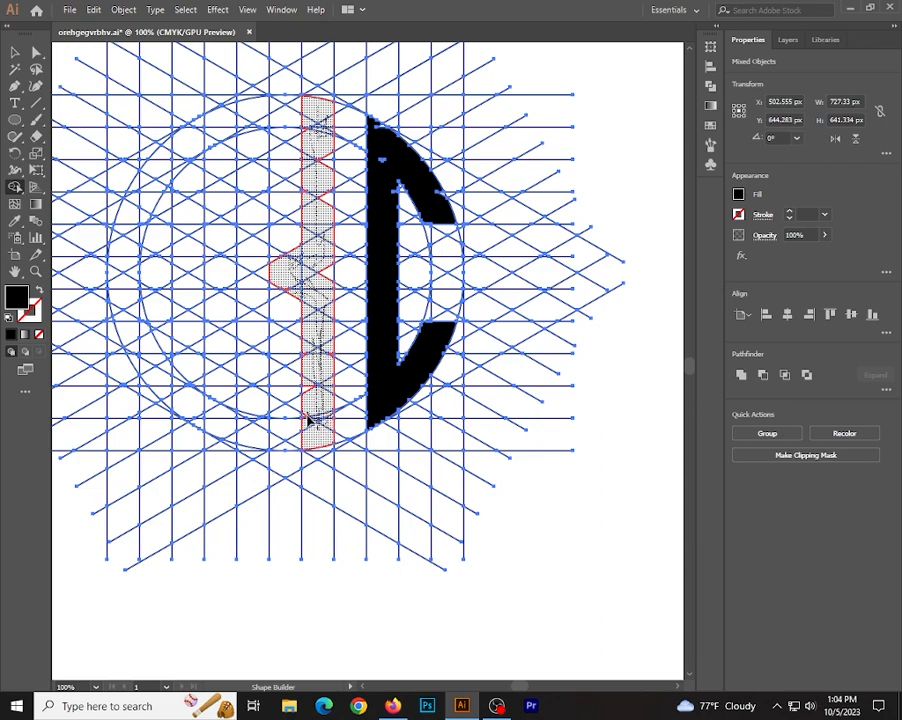
{"action": "mouse_move", "coordinate": [310, 421]}
{"action": "left_mouse_down"}
{"action": "mouse_move", "coordinate": [325, 352]}
{"action": "mouse_move", "coordinate": [328, 362]}
{"action": "mouse_move", "coordinate": [308, 352]}
{"action": "mouse_move", "coordinate": [316, 350]}
{"action": "left_mouse_up"}
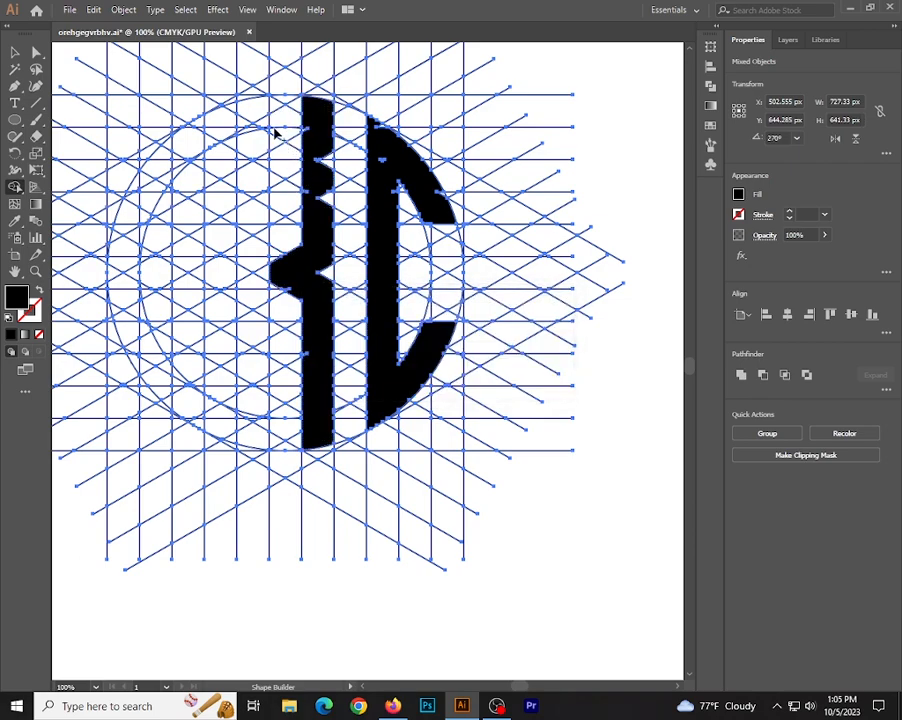
{"action": "mouse_move", "coordinate": [254, 110]}
{"action": "left_mouse_down"}
{"action": "mouse_move", "coordinate": [246, 330]}
{"action": "mouse_move", "coordinate": [258, 264]}
{"action": "mouse_move", "coordinate": [257, 440]}
{"action": "mouse_move", "coordinate": [280, 274]}
{"action": "left_mouse_up"}
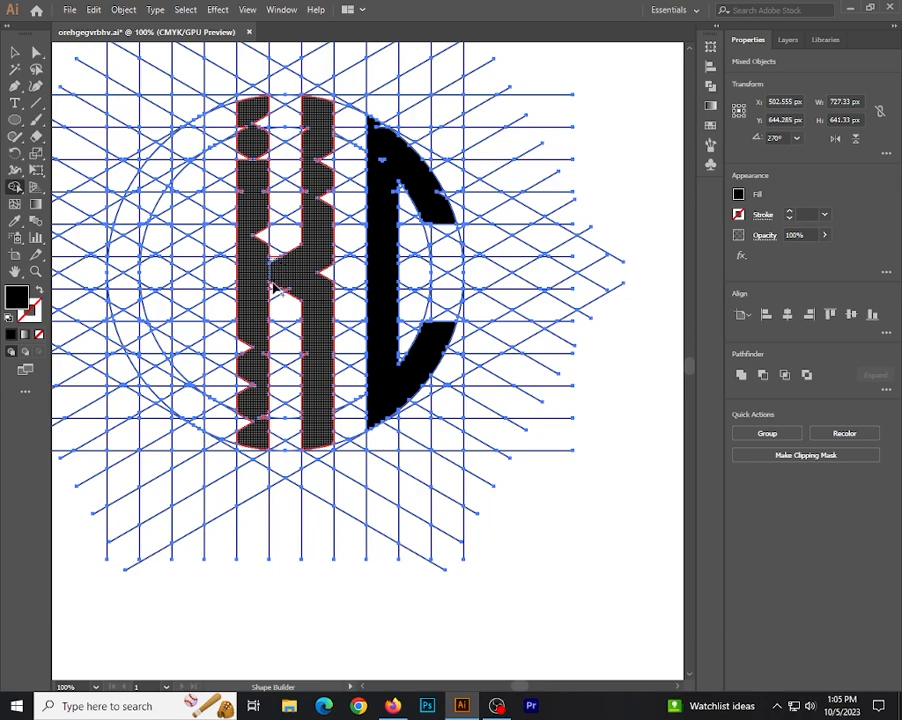
{"action": "left_click", "coordinate": [270, 290]}
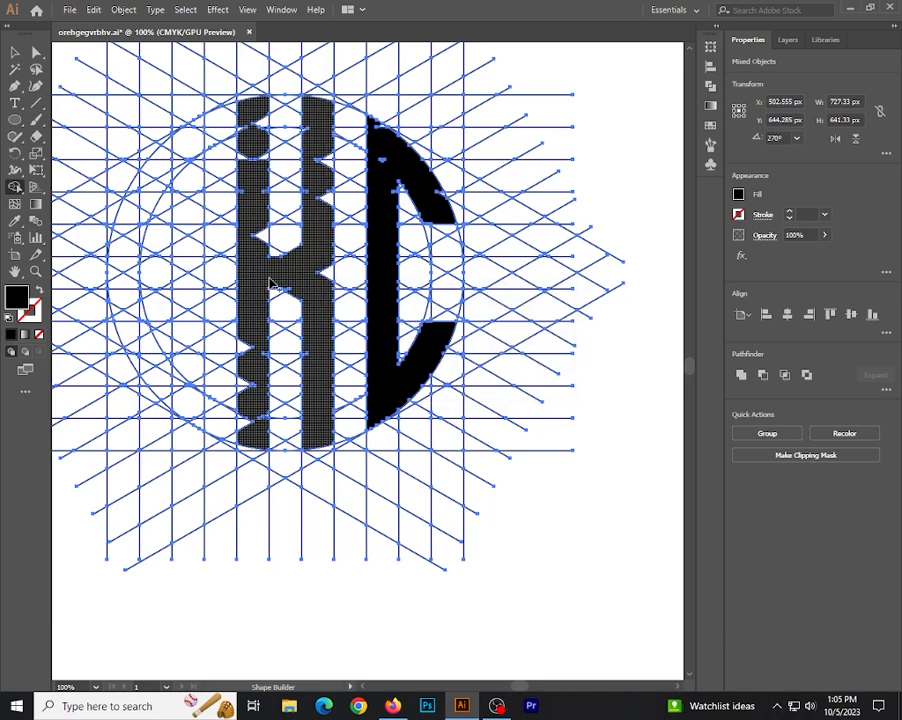
Merge the circle's left arc, middle bar, inner vertical segments and separate lower arm into one S shape.
{"action": "key", "text": "space"}
{"action": "left_click_drag", "start_coordinate": [276, 279], "coordinate": [305, 285]}
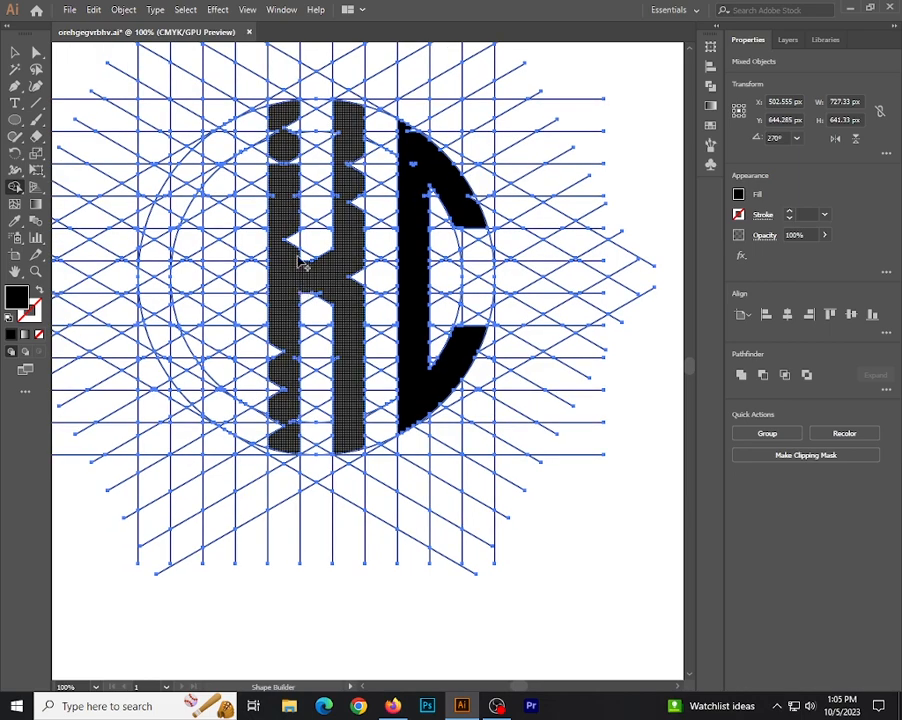
{"action": "mouse_move", "coordinate": [224, 144]}
{"action": "left_mouse_down"}
{"action": "mouse_move", "coordinate": [225, 133]}
{"action": "mouse_move", "coordinate": [222, 180]}
{"action": "left_mouse_up"}
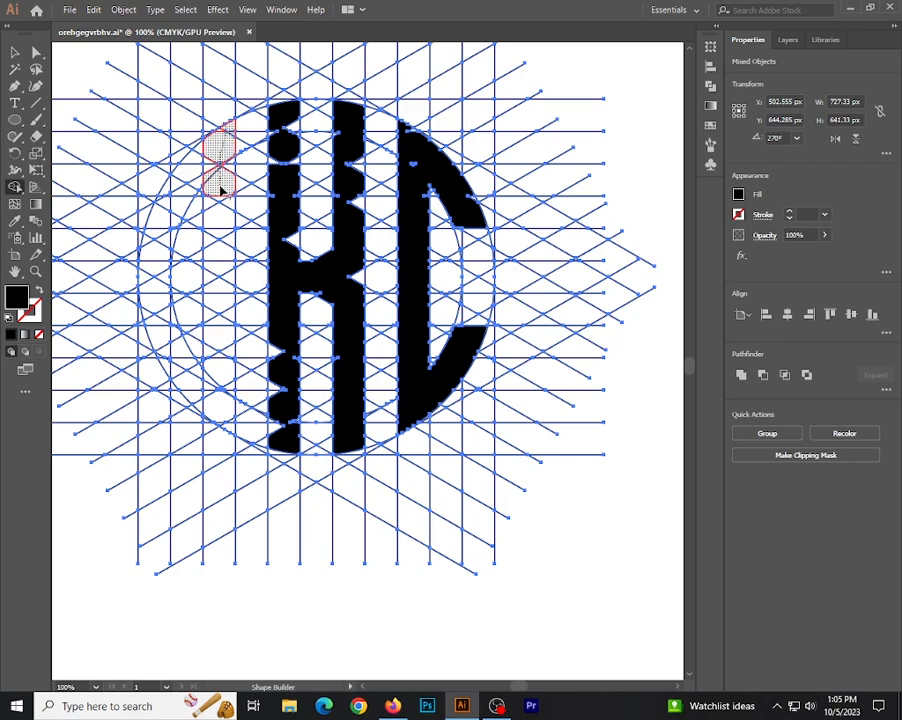
{"action": "mouse_move", "coordinate": [221, 171]}
{"action": "left_mouse_down"}
{"action": "mouse_move", "coordinate": [222, 212]}
{"action": "mouse_move", "coordinate": [211, 152]}
{"action": "mouse_move", "coordinate": [185, 185]}
{"action": "mouse_move", "coordinate": [197, 152]}
{"action": "mouse_move", "coordinate": [185, 196]}
{"action": "mouse_move", "coordinate": [171, 217]}
{"action": "mouse_move", "coordinate": [174, 180]}
{"action": "mouse_move", "coordinate": [162, 207]}
{"action": "mouse_move", "coordinate": [162, 236]}
{"action": "mouse_move", "coordinate": [163, 196]}
{"action": "mouse_move", "coordinate": [157, 283]}
{"action": "mouse_move", "coordinate": [148, 268]}
{"action": "mouse_move", "coordinate": [150, 280]}
{"action": "mouse_move", "coordinate": [207, 284]}
{"action": "mouse_move", "coordinate": [219, 282]}
{"action": "mouse_move", "coordinate": [219, 271]}
{"action": "mouse_move", "coordinate": [215, 398]}
{"action": "mouse_move", "coordinate": [222, 377]}
{"action": "mouse_move", "coordinate": [225, 410]}
{"action": "mouse_move", "coordinate": [189, 376]}
{"action": "left_mouse_up"}
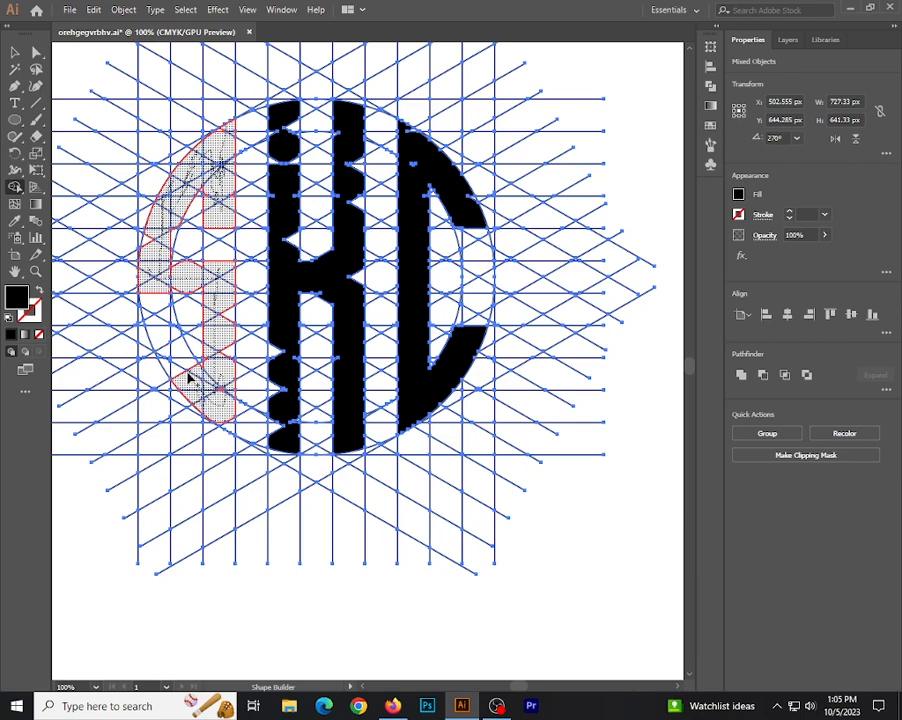
{"action": "mouse_move", "coordinate": [188, 376]}
{"action": "left_mouse_down"}
{"action": "mouse_move", "coordinate": [186, 364]}
{"action": "mouse_move", "coordinate": [178, 375]}
{"action": "mouse_move", "coordinate": [174, 344]}
{"action": "mouse_move", "coordinate": [166, 360]}
{"action": "left_mouse_up"}
Merge the leftover slivers and edge notches in the lower half of the S into the letter.
{"action": "scroll", "coordinate": [168, 356], "scroll_direction": "up", "scroll_amount": 4}
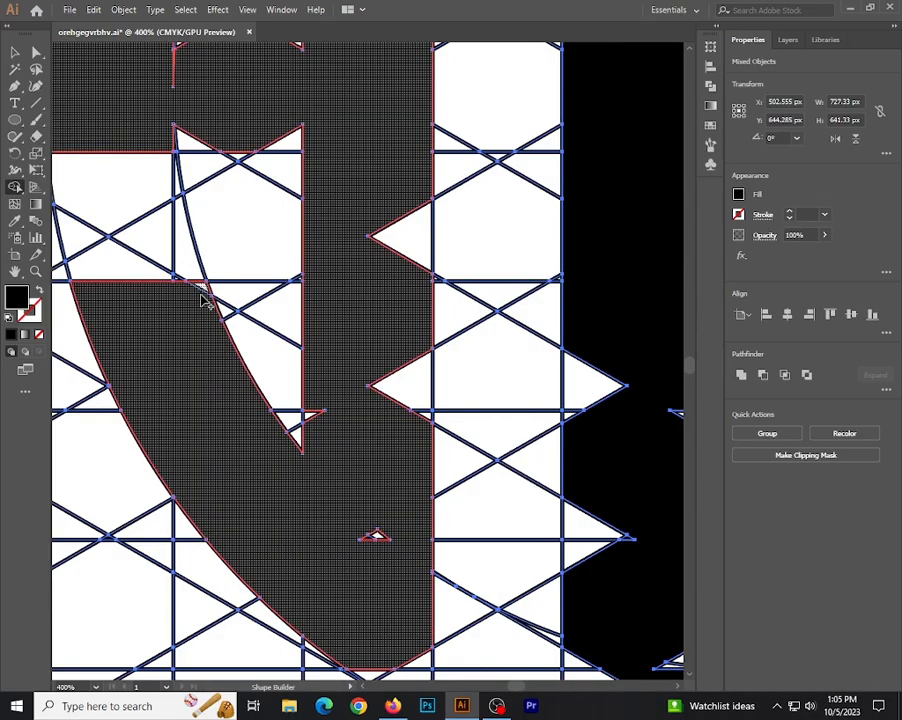
{"action": "left_click_drag", "start_coordinate": [202, 297], "coordinate": [205, 303]}
{"action": "mouse_move", "coordinate": [312, 414]}
{"action": "left_mouse_down"}
{"action": "mouse_move", "coordinate": [382, 590]}
{"action": "mouse_move", "coordinate": [382, 620]}
{"action": "left_mouse_up"}
{"action": "scroll", "coordinate": [384, 570], "scroll_direction": "down", "scroll_amount": 2}
{"action": "scroll", "coordinate": [394, 507], "scroll_direction": "up", "scroll_amount": 2}
{"action": "left_click_drag", "start_coordinate": [405, 415], "coordinate": [385, 290]}
Merge the remaining gaps around the S's middle bar, upper arc and top end into the letter.
{"action": "scroll", "coordinate": [380, 280], "scroll_direction": "up", "scroll_amount": 2}
{"action": "mouse_move", "coordinate": [300, 203]}
{"action": "left_mouse_down"}
{"action": "mouse_move", "coordinate": [161, 264]}
{"action": "mouse_move", "coordinate": [287, 297]}
{"action": "left_mouse_up"}
{"action": "scroll", "coordinate": [296, 300], "scroll_direction": "down", "scroll_amount": 3}
{"action": "scroll", "coordinate": [219, 212], "scroll_direction": "up", "scroll_amount": 2}
{"action": "mouse_move", "coordinate": [205, 235]}
{"action": "left_mouse_down"}
{"action": "mouse_move", "coordinate": [278, 236]}
{"action": "mouse_move", "coordinate": [278, 280]}
{"action": "left_mouse_up"}
{"action": "scroll", "coordinate": [345, 205], "scroll_direction": "up", "scroll_amount": 5}
{"action": "left_click_drag", "start_coordinate": [366, 185], "coordinate": [462, 203]}
{"action": "scroll", "coordinate": [450, 150], "scroll_direction": "up", "scroll_amount": 4}
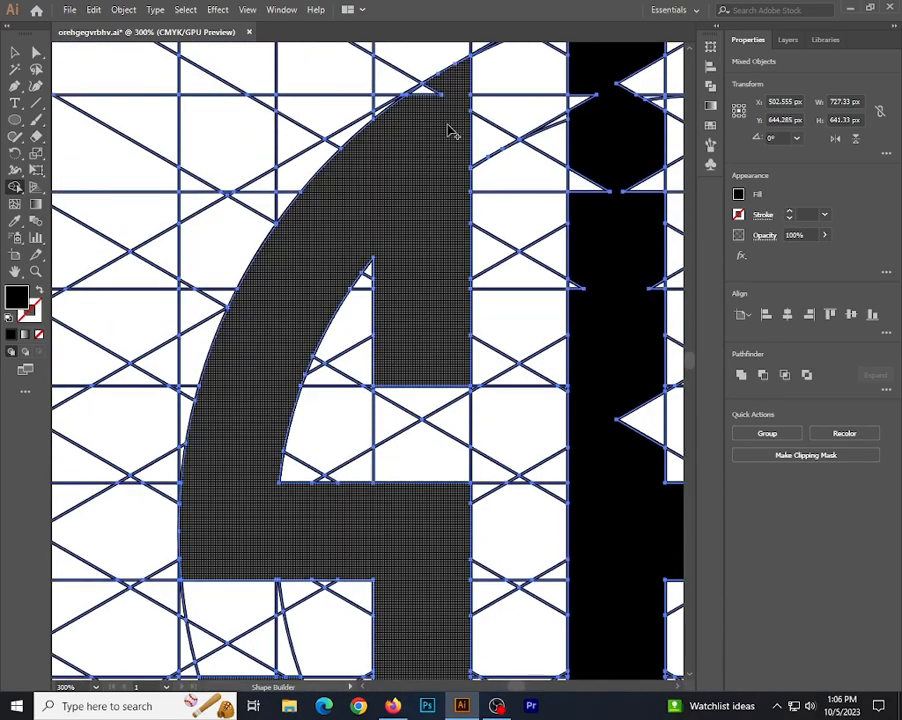
{"action": "left_click_drag", "start_coordinate": [450, 139], "coordinate": [400, 97]}
Fill the notches and slivers along both vertical stems of the K, keeping the notch at mid-height on its right edge.
{"action": "scroll", "coordinate": [380, 100], "scroll_direction": "down", "scroll_amount": 2}
{"action": "scroll", "coordinate": [509, 139], "scroll_direction": "up", "scroll_amount": 1}
{"action": "scroll", "coordinate": [509, 139], "scroll_direction": "up", "scroll_amount": 2}
{"action": "mouse_move", "coordinate": [509, 130]}
{"action": "left_mouse_down"}
{"action": "mouse_move", "coordinate": [515, 168]}
{"action": "mouse_move", "coordinate": [470, 288]}
{"action": "mouse_move", "coordinate": [522, 296]}
{"action": "left_mouse_up"}
{"action": "scroll", "coordinate": [506, 242], "scroll_direction": "down", "scroll_amount": 5}
{"action": "mouse_move", "coordinate": [503, 238]}
{"action": "left_mouse_down"}
{"action": "mouse_move", "coordinate": [494, 378]}
{"action": "mouse_move", "coordinate": [515, 397]}
{"action": "mouse_move", "coordinate": [477, 396]}
{"action": "mouse_move", "coordinate": [495, 515]}
{"action": "left_mouse_up"}
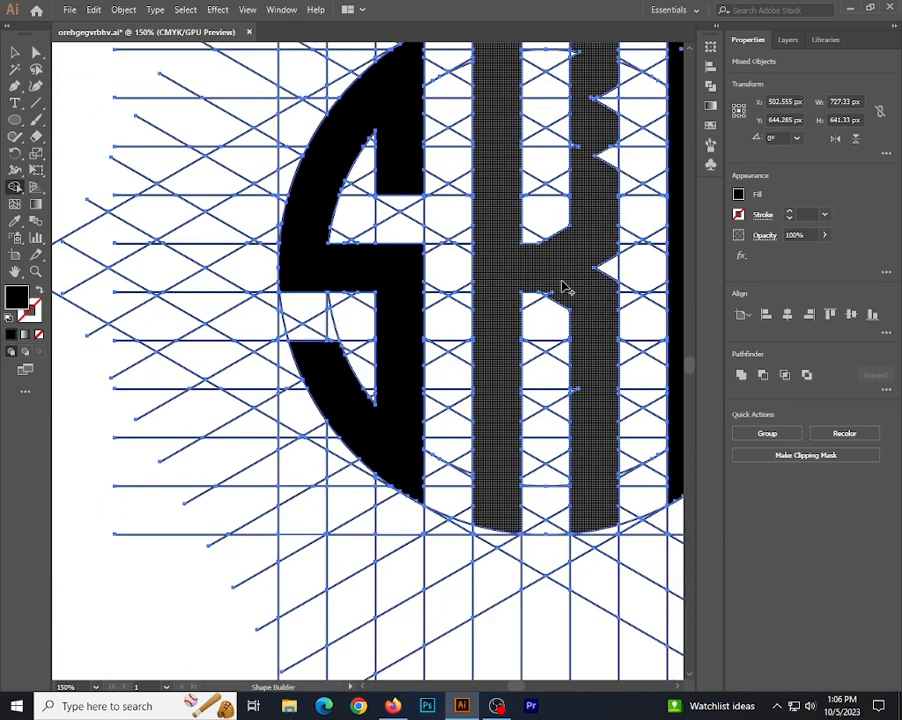
{"action": "scroll", "coordinate": [563, 288], "scroll_direction": "up", "scroll_amount": 5}
{"action": "scroll", "coordinate": [533, 348], "scroll_direction": "down", "scroll_amount": 5}
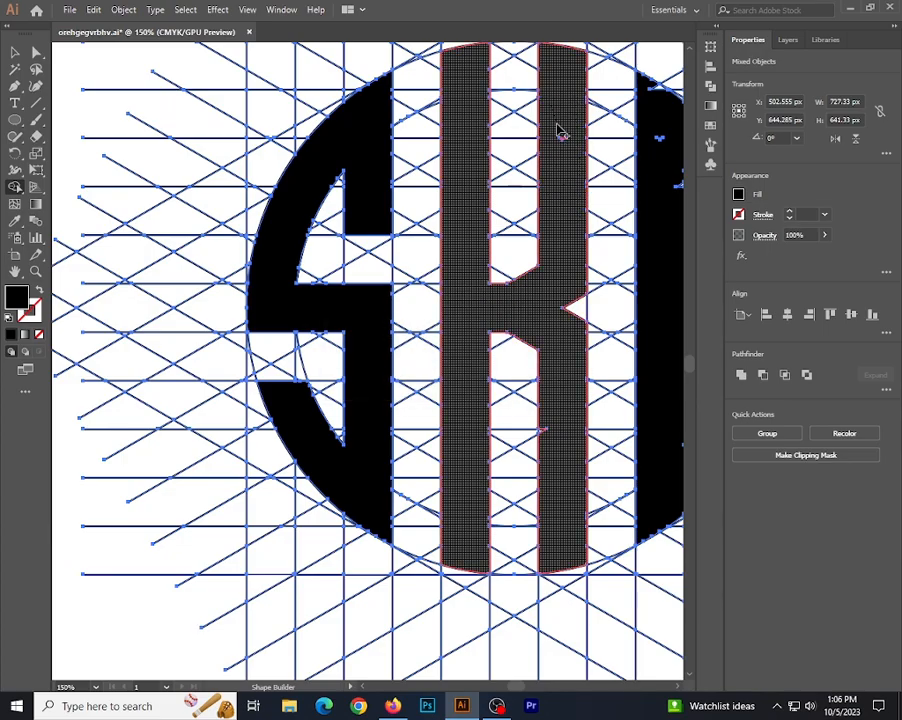
{"action": "scroll", "coordinate": [558, 122], "scroll_direction": "up", "scroll_amount": 3}
{"action": "scroll", "coordinate": [552, 178], "scroll_direction": "down", "scroll_amount": 4}
Merge the remaining slivers in the top end and upper arm of the C into the letter.
{"action": "scroll", "coordinate": [498, 180], "scroll_direction": "up", "scroll_amount": 3}
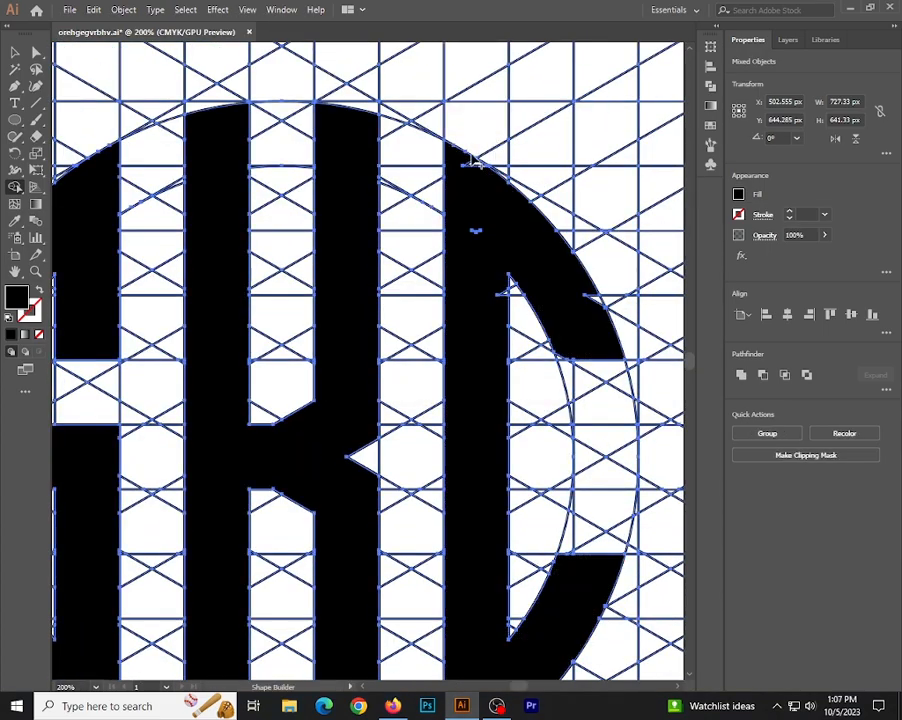
{"action": "scroll", "coordinate": [516, 376], "scroll_direction": "down", "scroll_amount": 3}
{"action": "scroll", "coordinate": [520, 160], "scroll_direction": "up", "scroll_amount": 2}
{"action": "scroll", "coordinate": [533, 220], "scroll_direction": "down", "scroll_amount": 3}
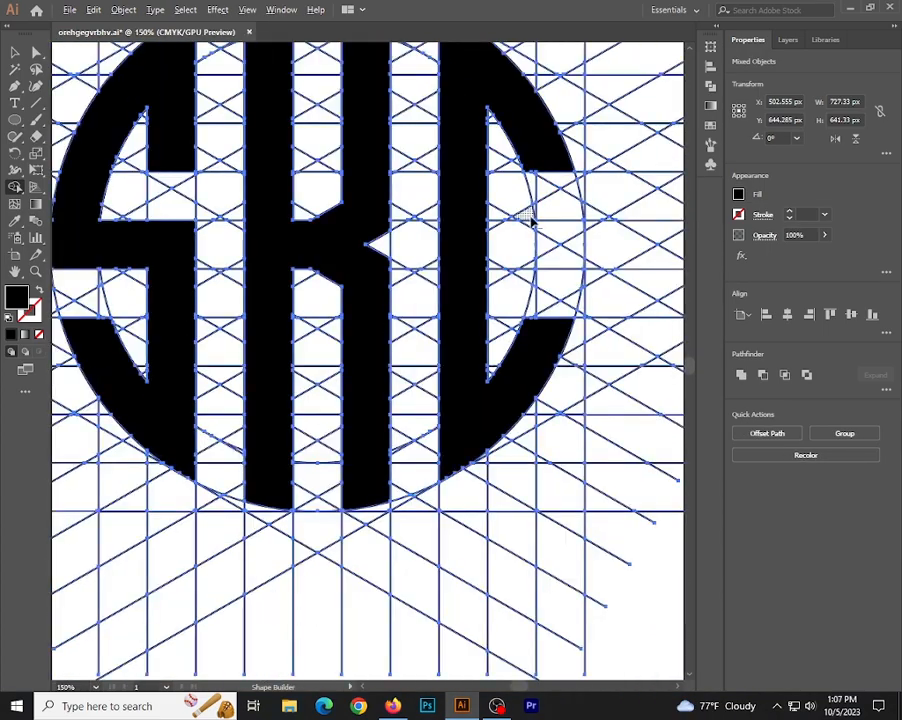
{"action": "scroll", "coordinate": [528, 220], "scroll_direction": "down", "scroll_amount": 2}
Select all the unfilled 1 pt grid lines and guide circles with the Magic Wand and delete them.
{"action": "left_click", "coordinate": [15, 52]}
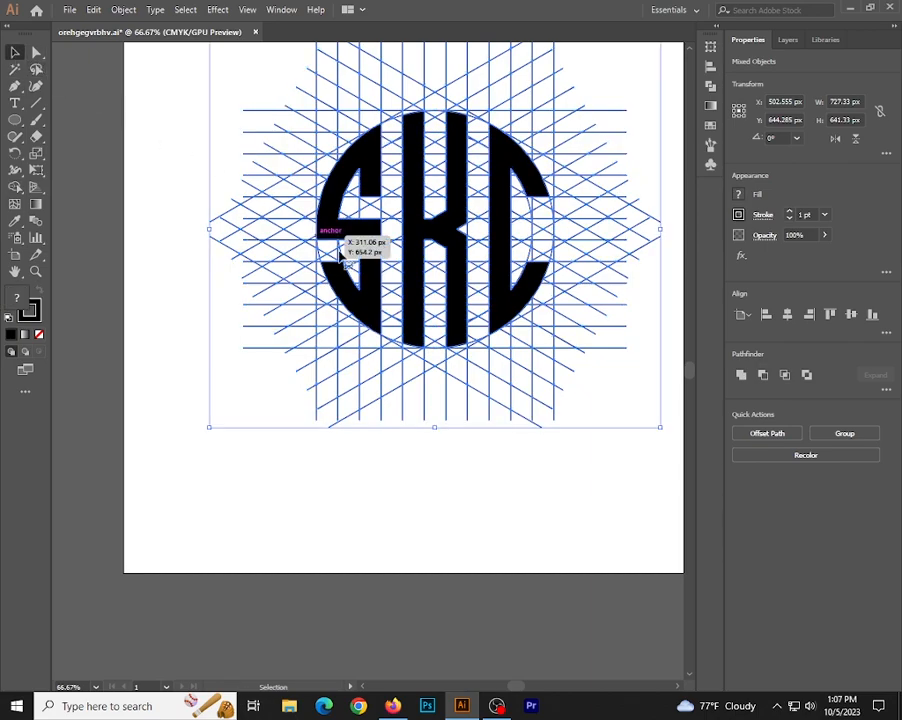
{"action": "scroll", "coordinate": [368, 281], "scroll_direction": "up", "scroll_amount": 1}
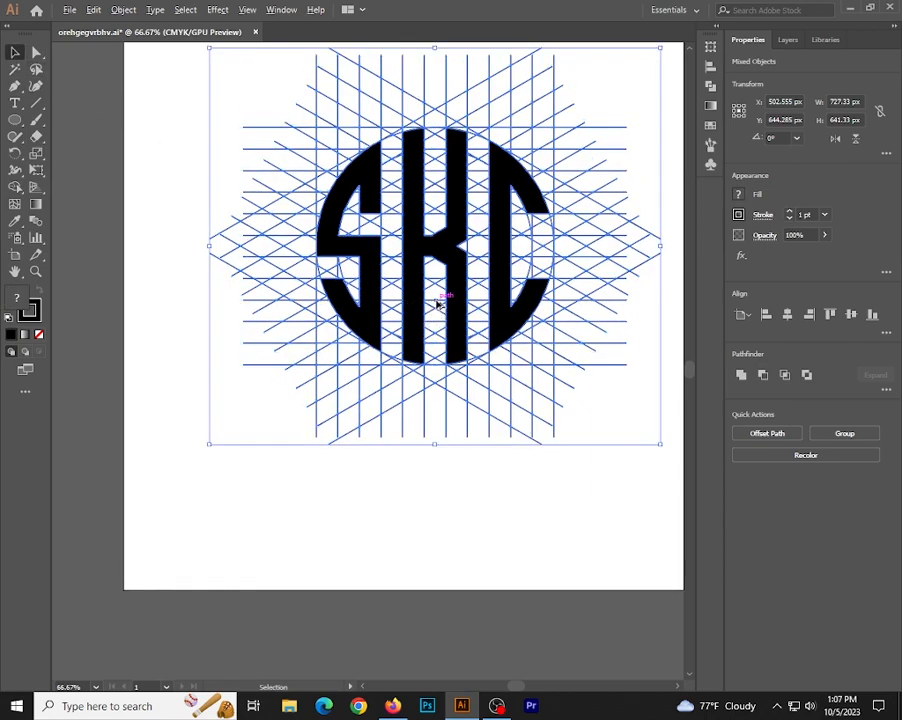
{"action": "scroll", "coordinate": [437, 302], "scroll_direction": "up", "scroll_amount": 1}
{"action": "scroll", "coordinate": [440, 300], "scroll_direction": "down", "scroll_amount": 2}
{"action": "left_click_drag", "start_coordinate": [449, 299], "coordinate": [330, 419]}
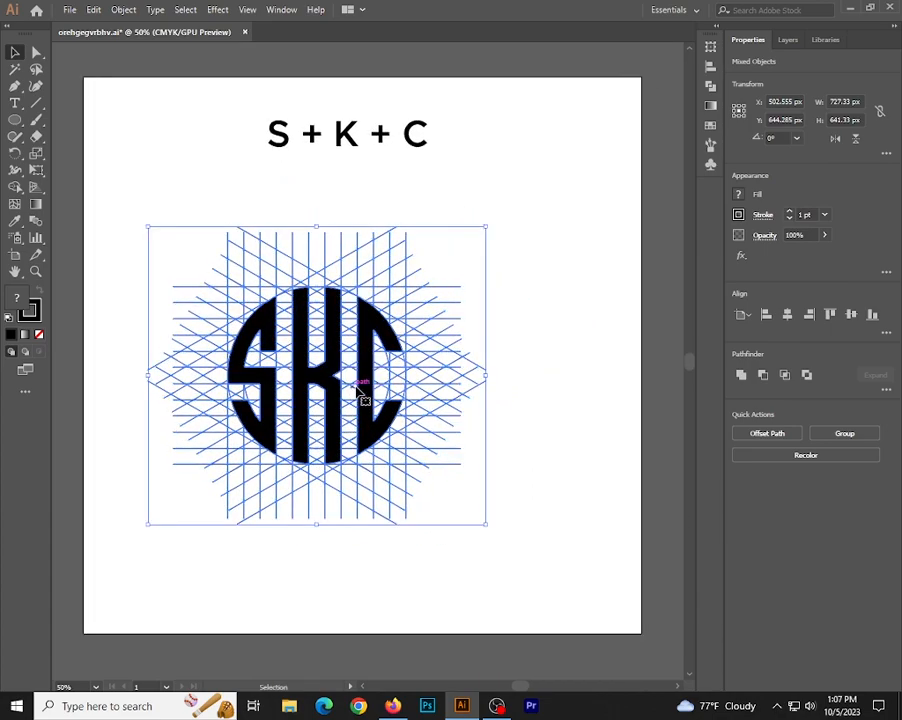
{"action": "left_click", "coordinate": [13, 70]}
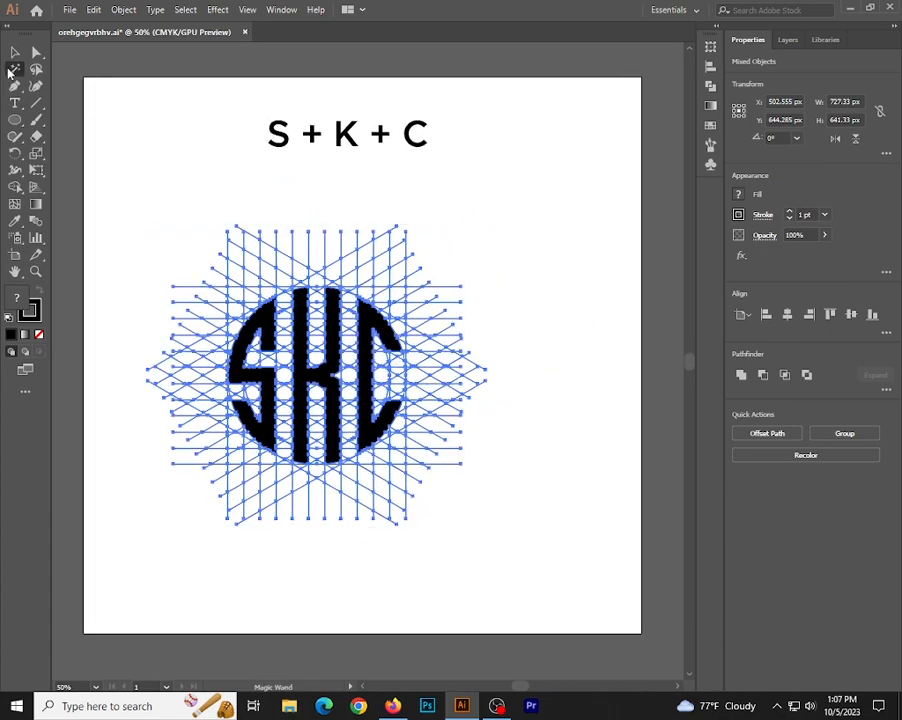
{"action": "left_click", "coordinate": [226, 245]}
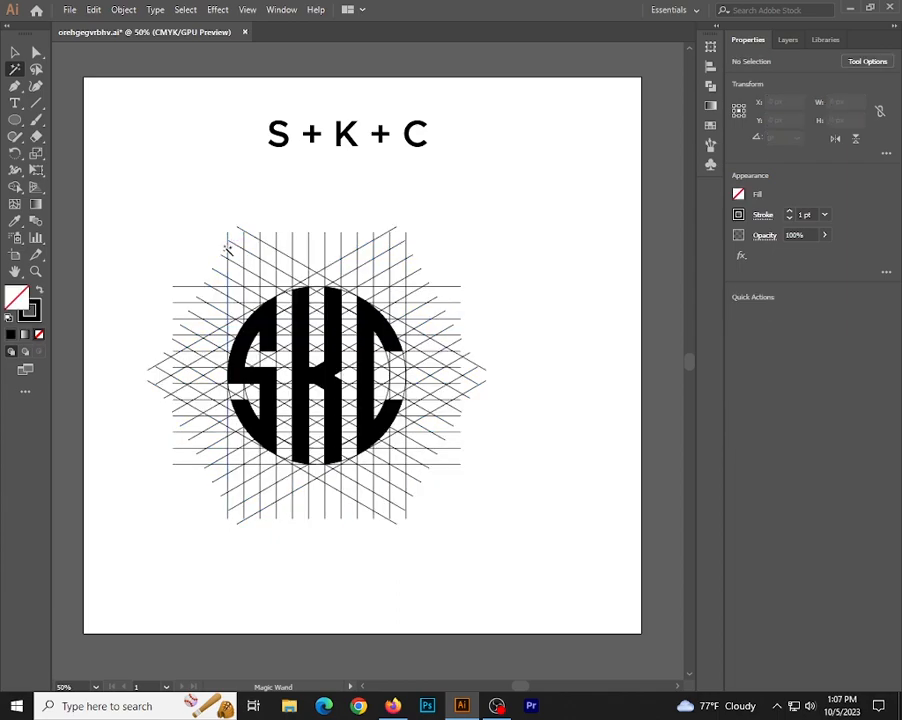
{"action": "left_click", "coordinate": [229, 248]}
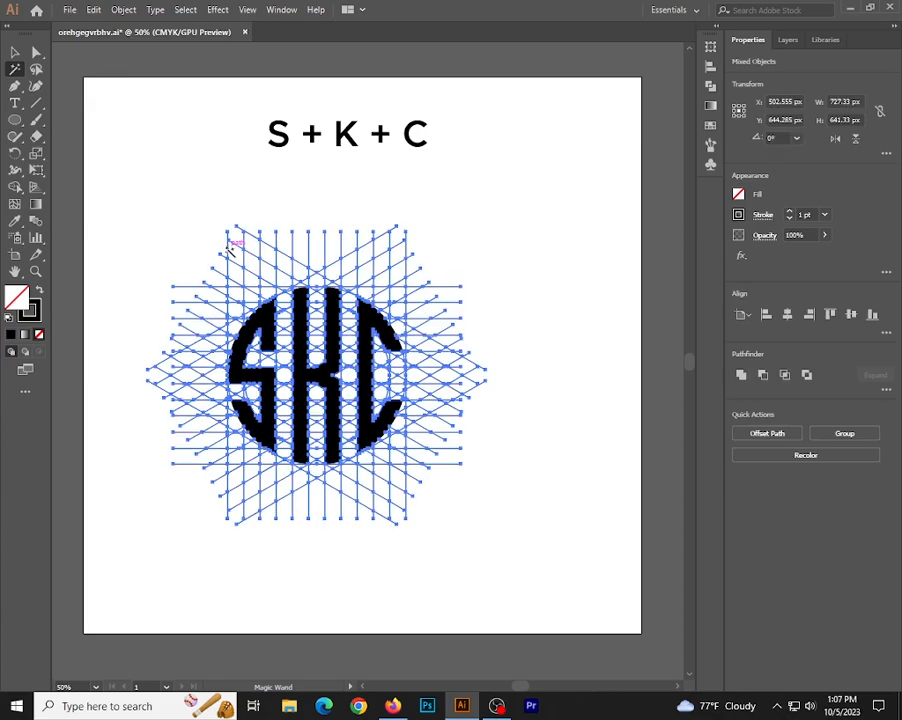
{"action": "key", "text": "Delete"}
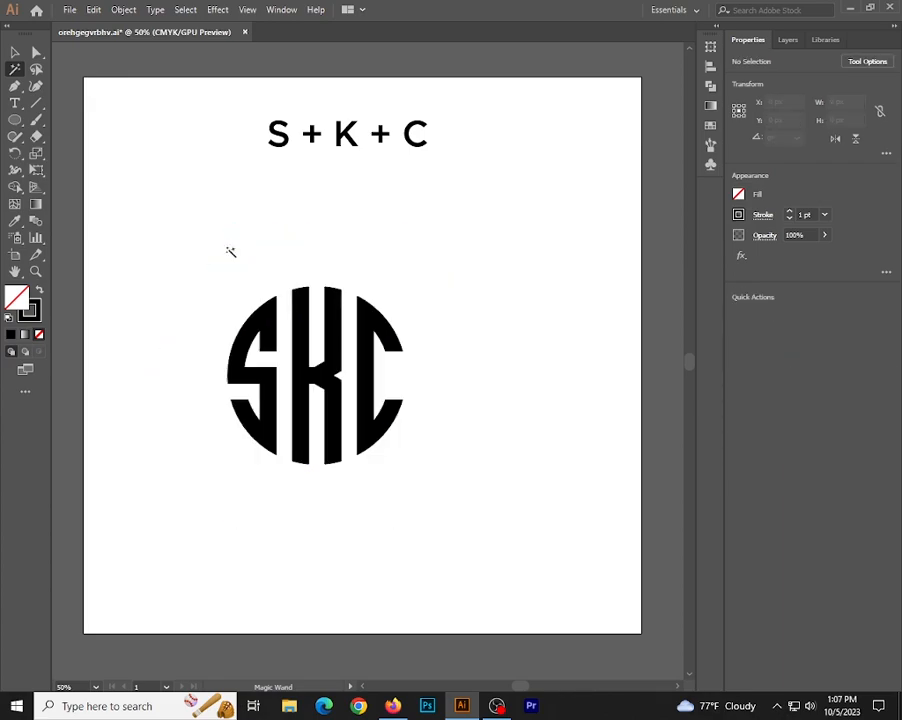
{"action": "left_click_drag", "start_coordinate": [226, 246], "coordinate": [254, 250]}
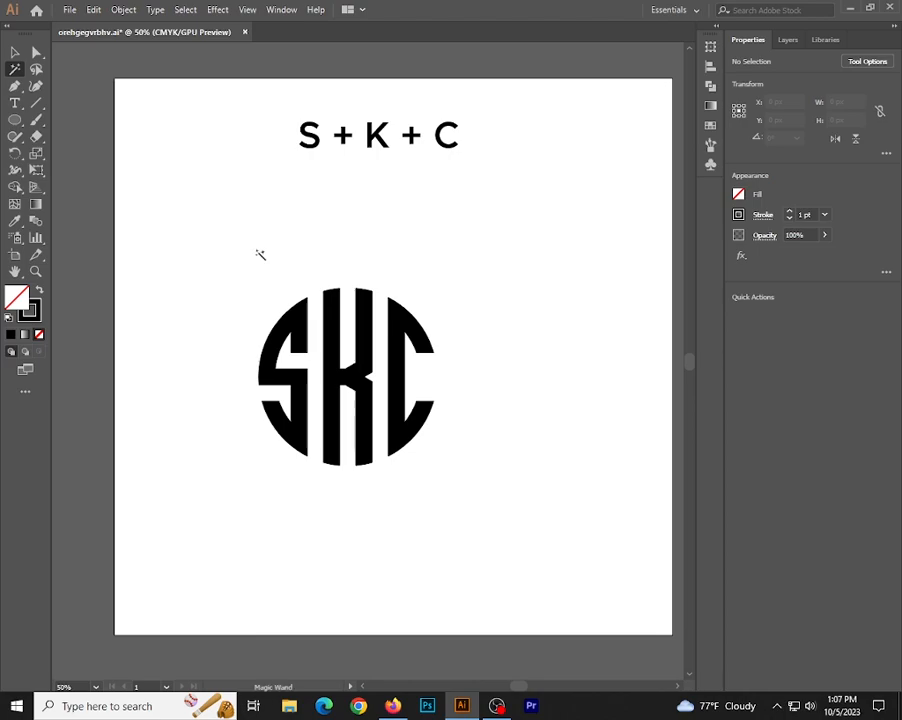